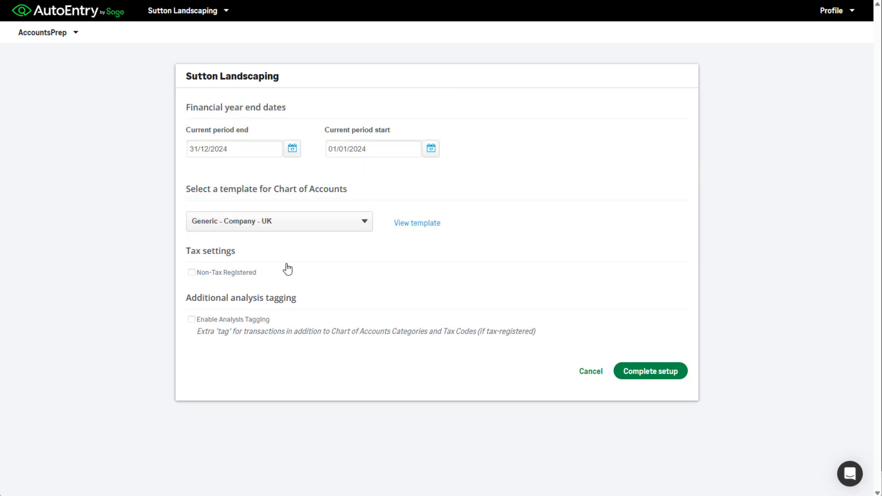
Complete the Sutton Landscaping company setup and open its Chart of Accounts.
left_click(628, 374)
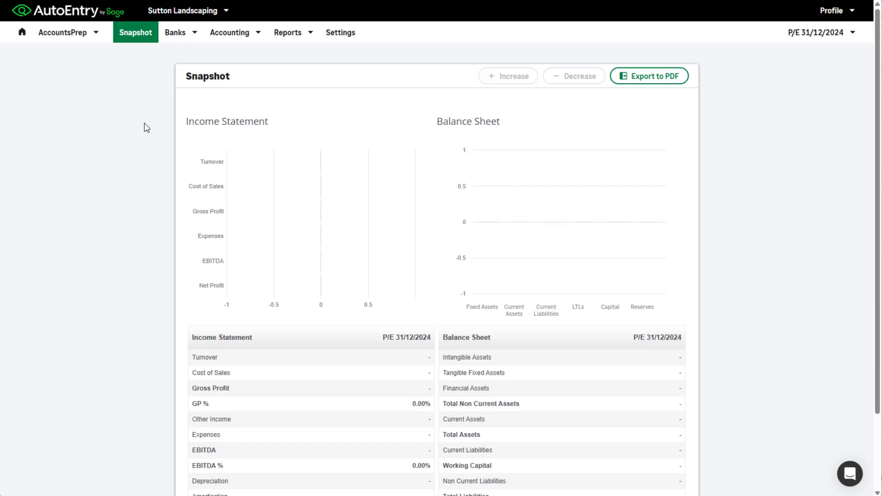
left_click(228, 39)
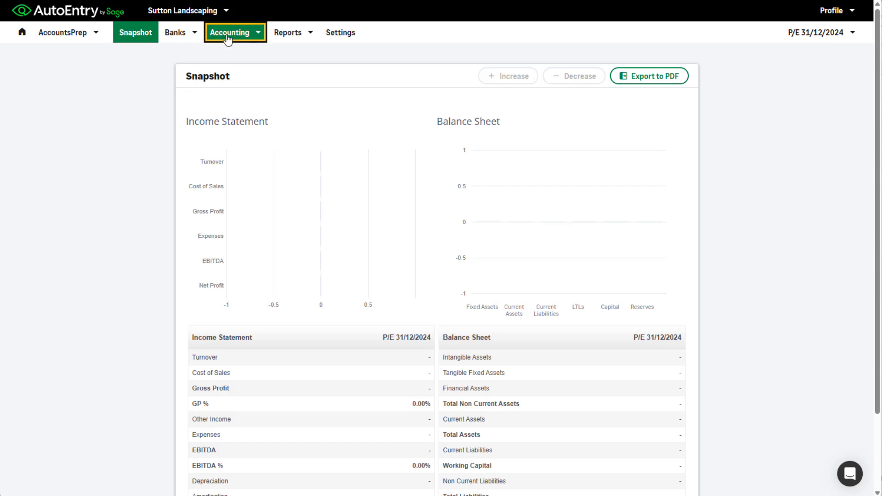
left_click(229, 53)
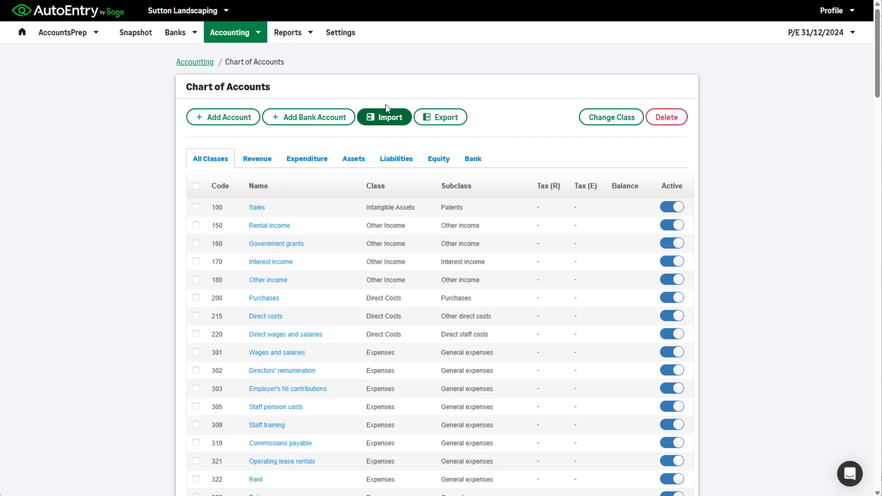
View the general settings, including analysis tags, and open the list of bank accounts.
left_click(348, 39)
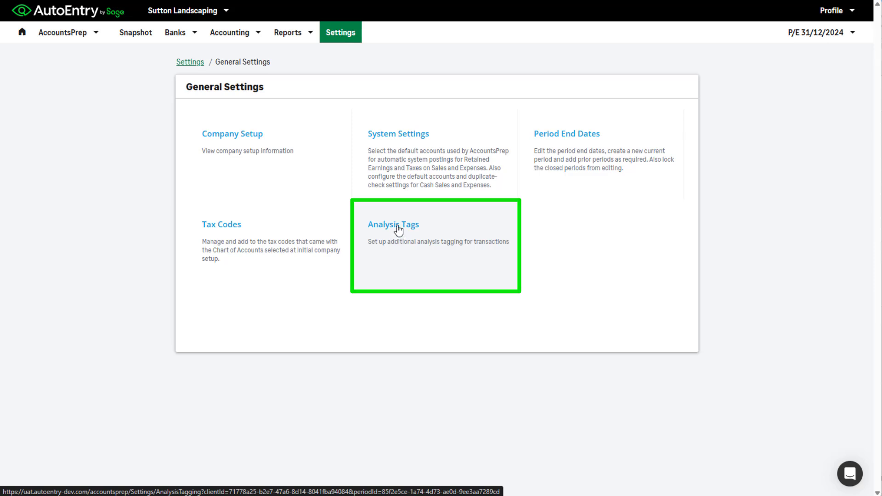
left_click(190, 39)
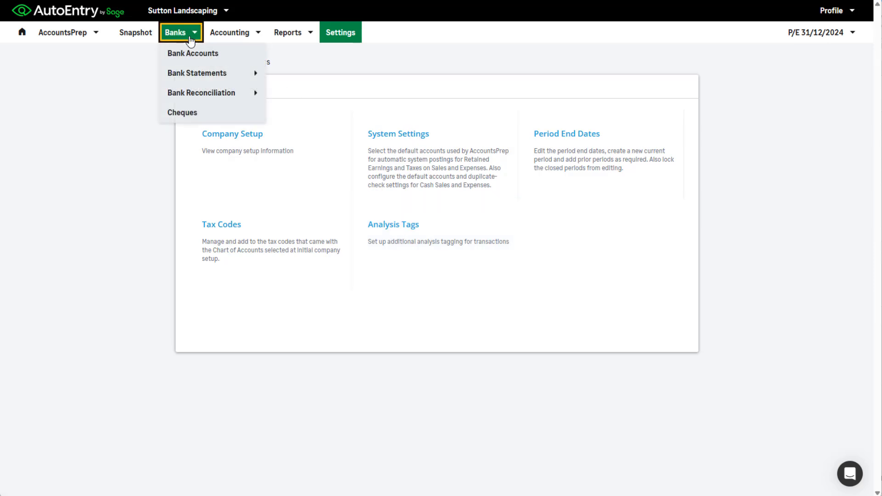
left_click(190, 54)
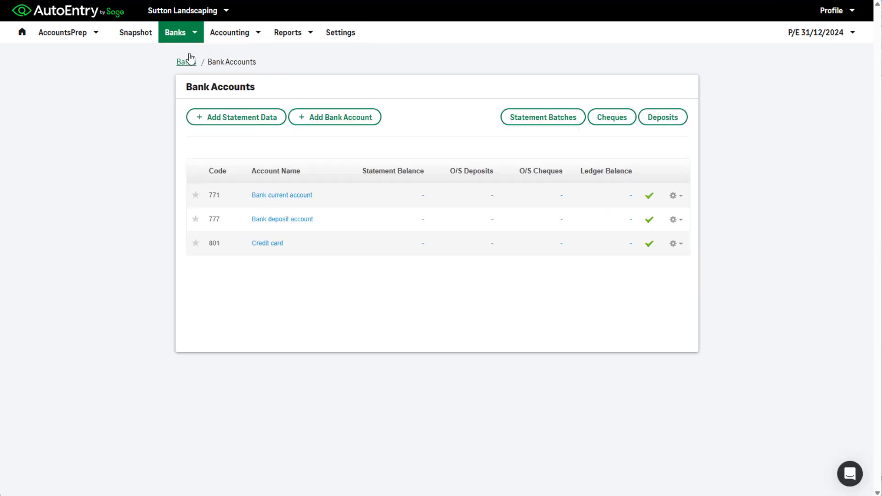
Import the opening balances from the file Opening Balances (Sutton Landscaping).csv.
left_click(239, 37)
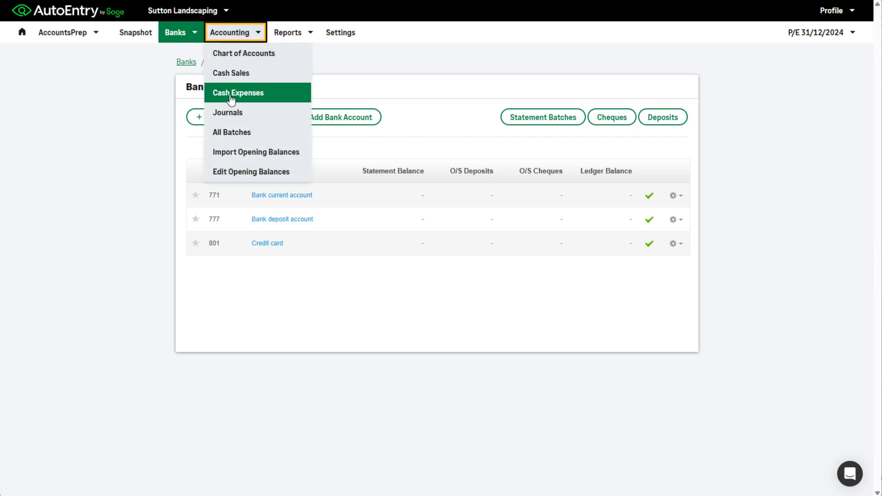
left_click(230, 156)
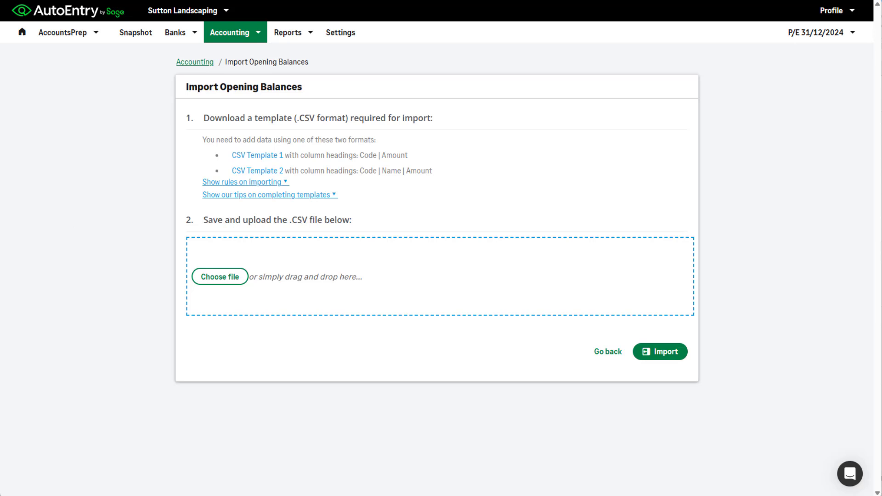
left_click_drag(1, 391, 250, 267)
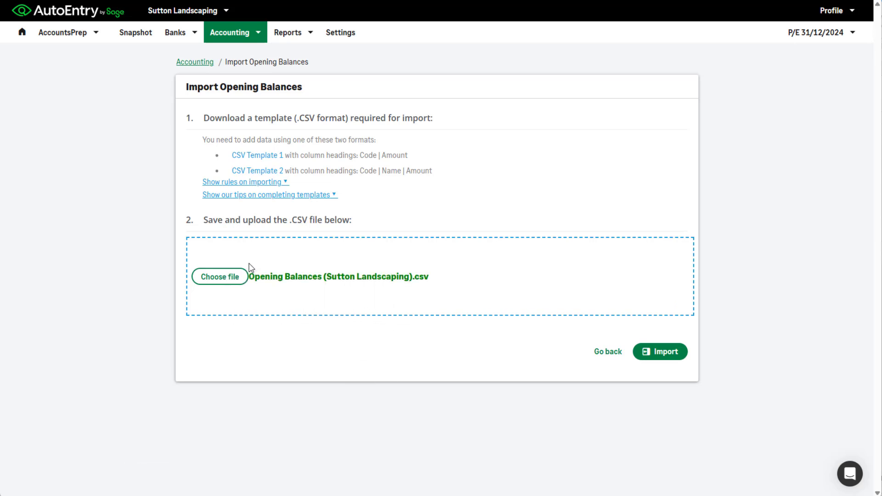
left_click(666, 351)
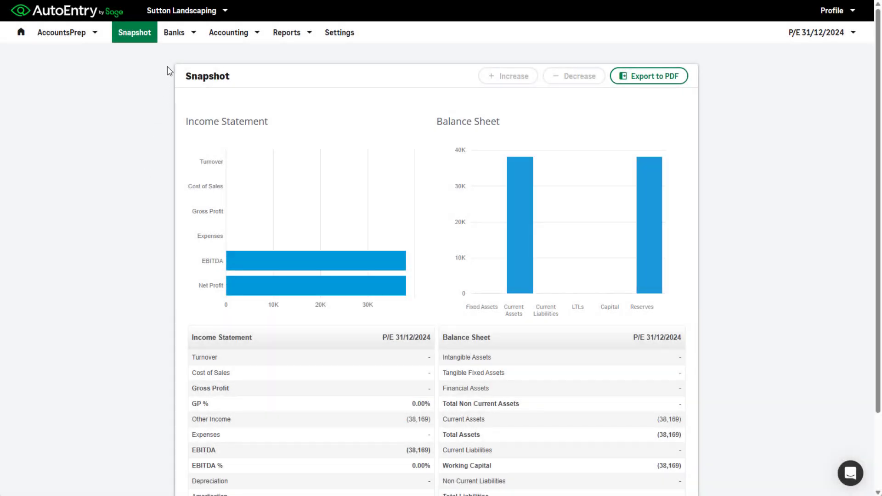
Open the bank statement of 771 | Bank current account and start adding statement data to it.
left_click(175, 38)
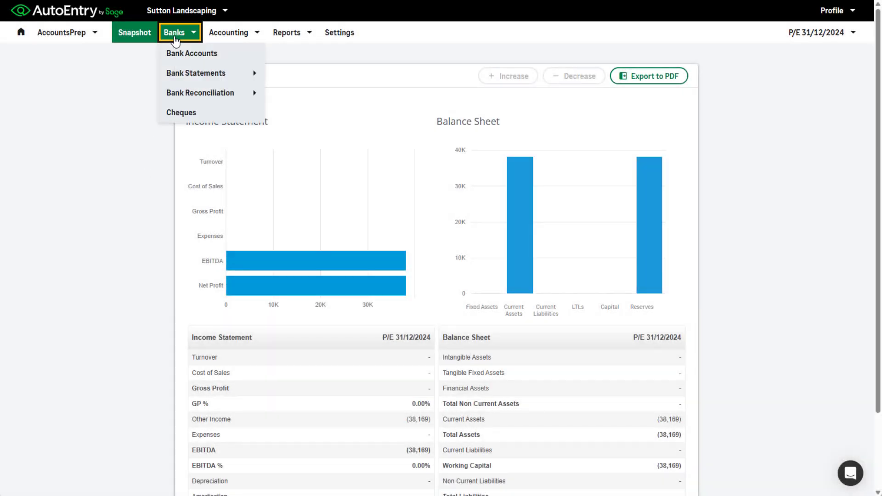
left_click(188, 75)
left_click(295, 82)
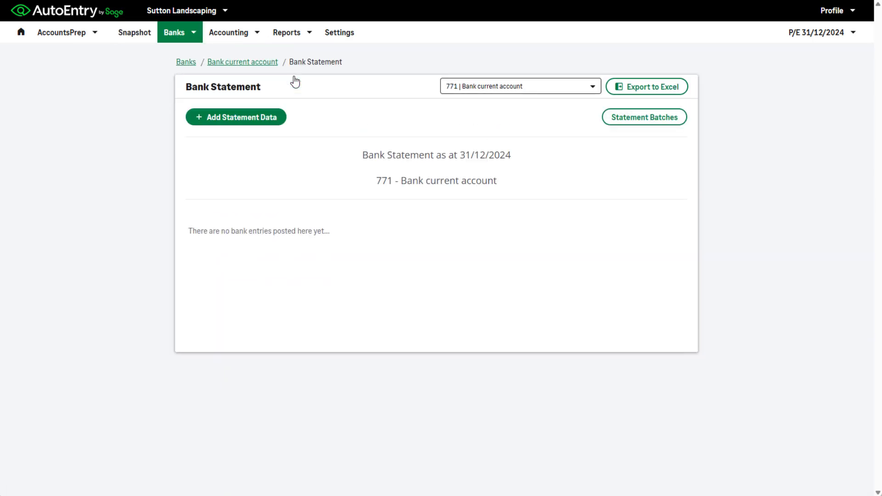
left_click(269, 118)
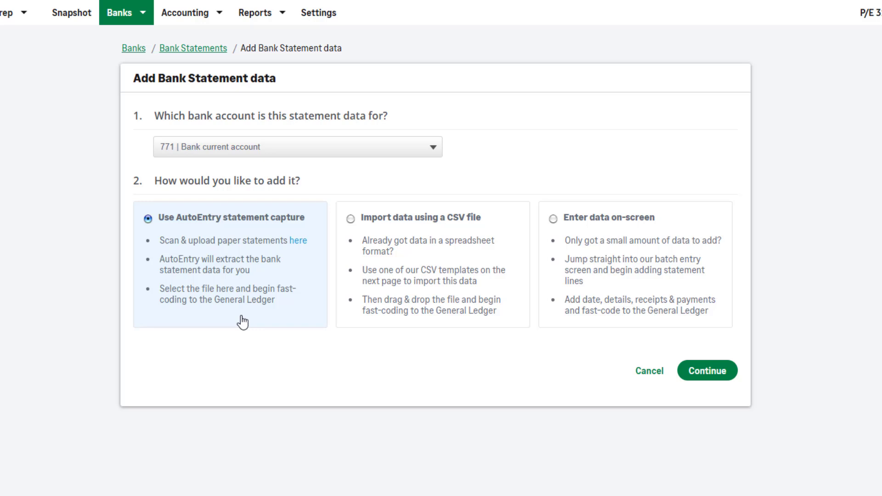
Compare the ways of adding statement data and proceed with AutoEntry statement capture.
left_click(398, 311)
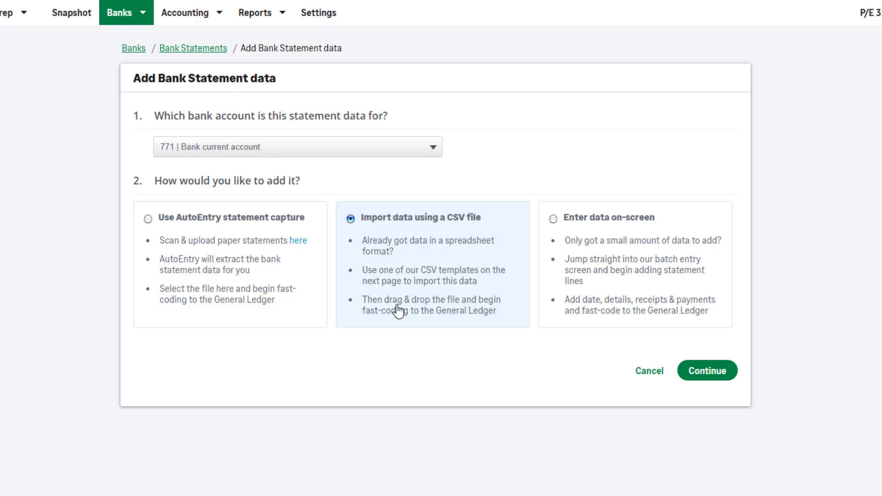
left_click(582, 305)
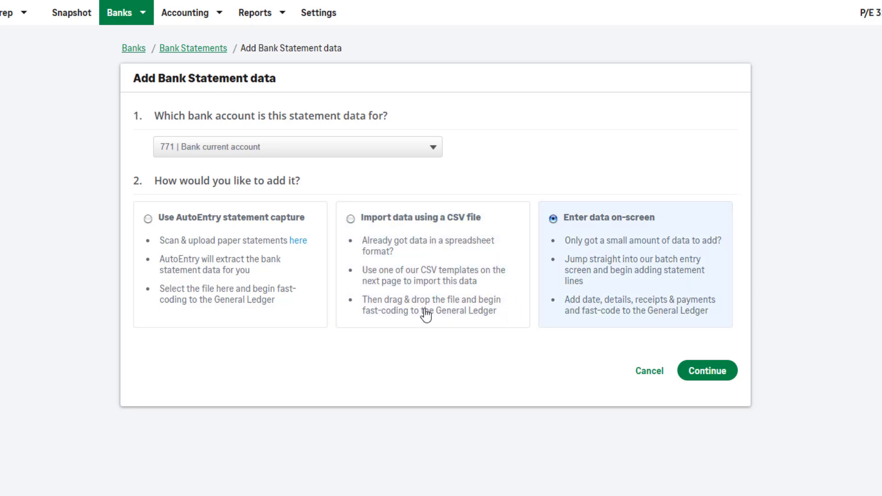
left_click(294, 307)
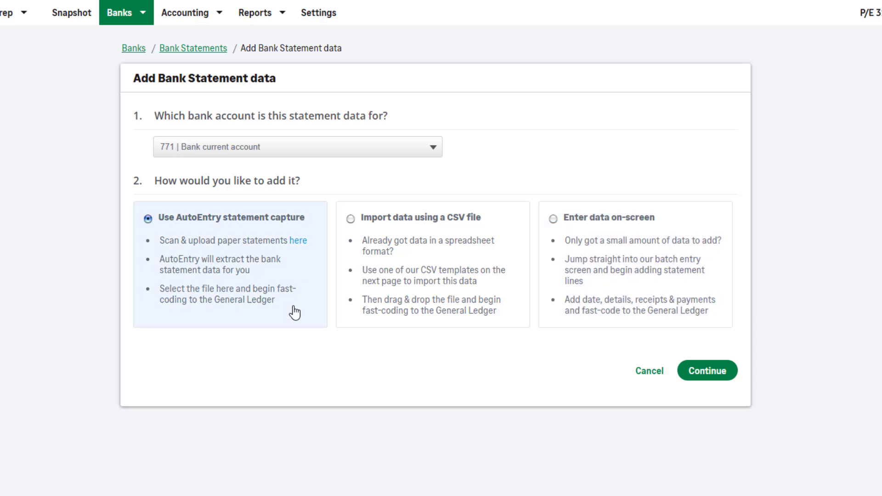
left_click(721, 376)
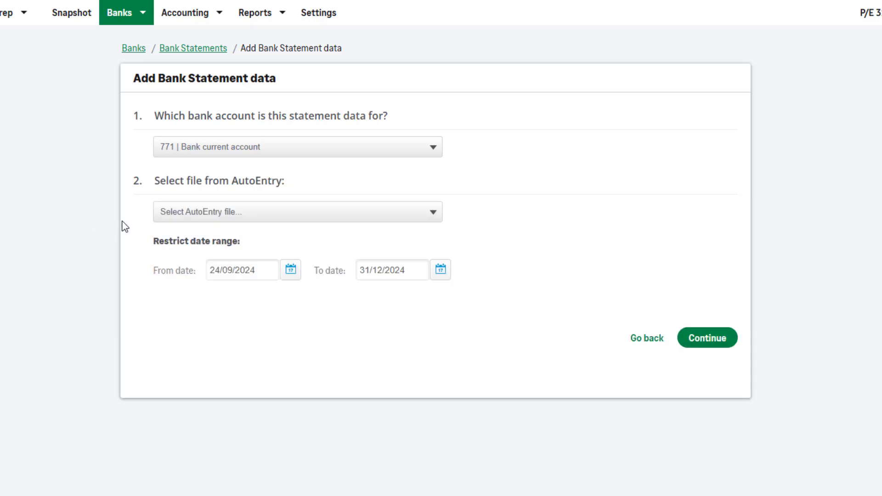
Add the statement data from the AutoEntry file Test - 24/09/2024 - 04/11/2024.
left_click(168, 220)
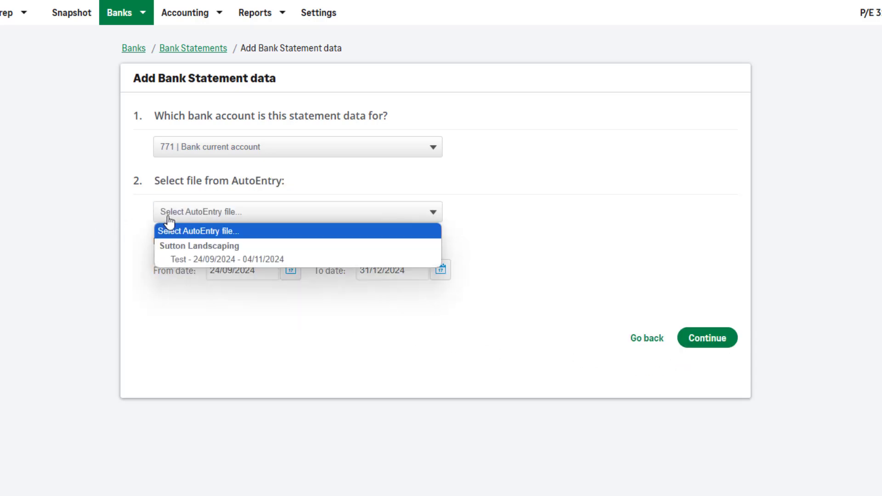
left_click(184, 258)
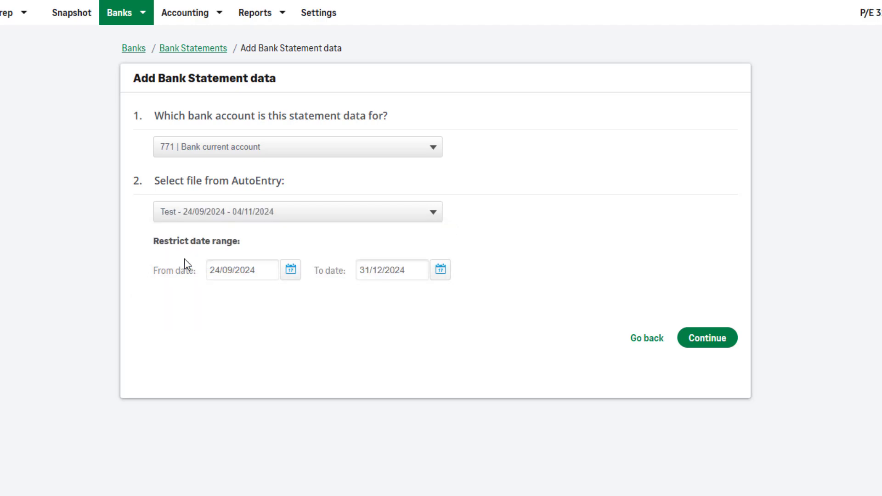
left_click(690, 346)
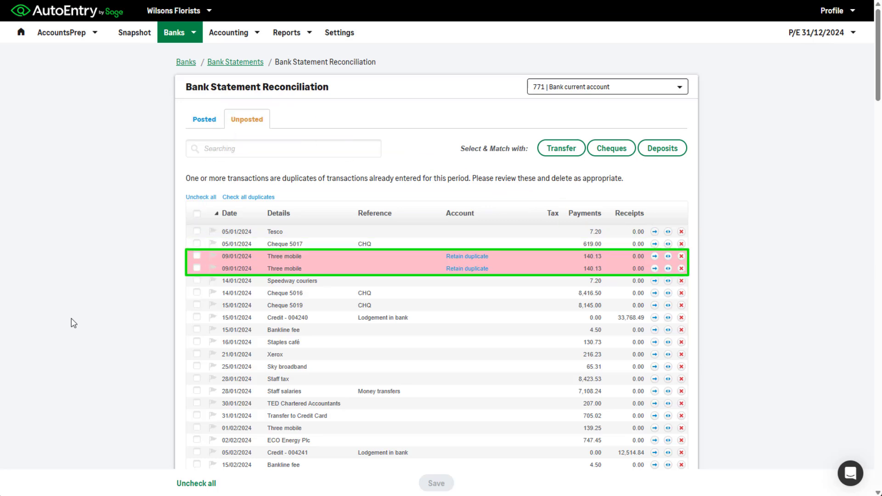
Delete the second of the duplicate Three mobile lines dated 09/01/2024 from the unposted transactions.
left_click(196, 269)
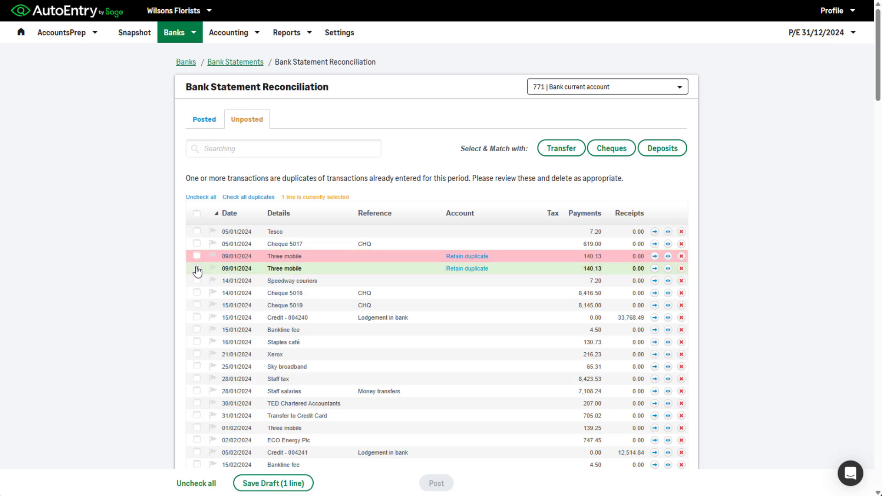
left_click(681, 268)
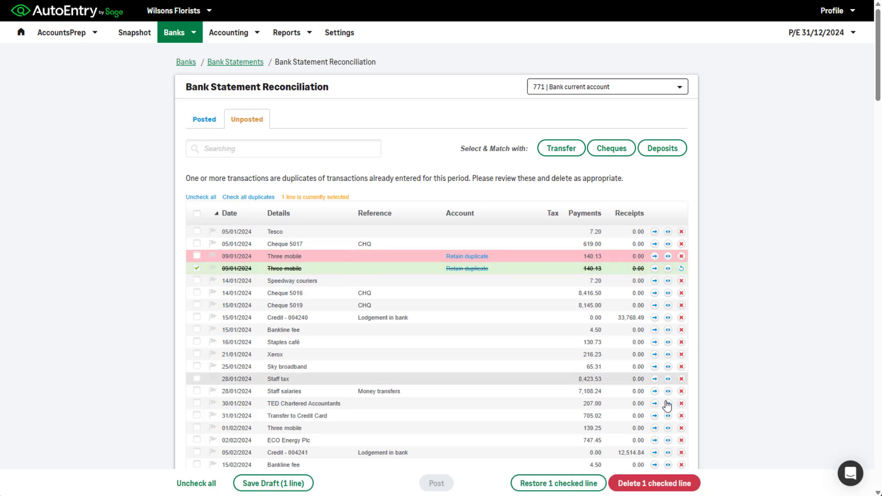
left_click(654, 483)
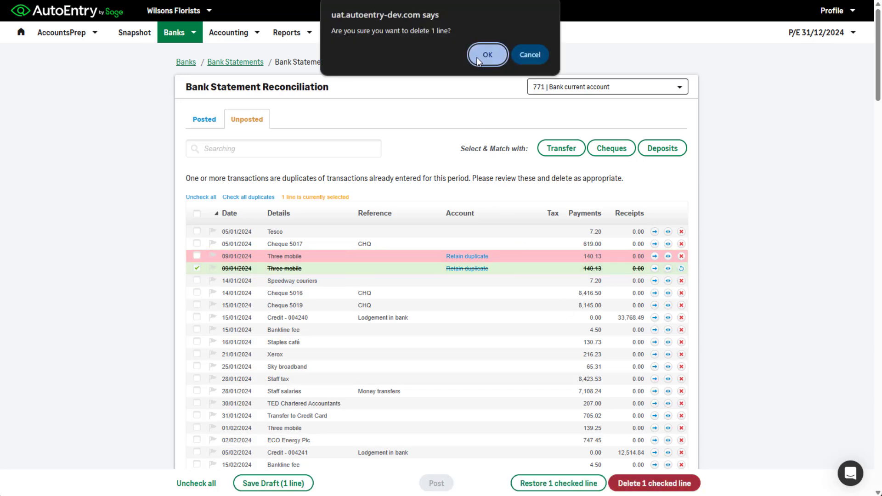
left_click(488, 55)
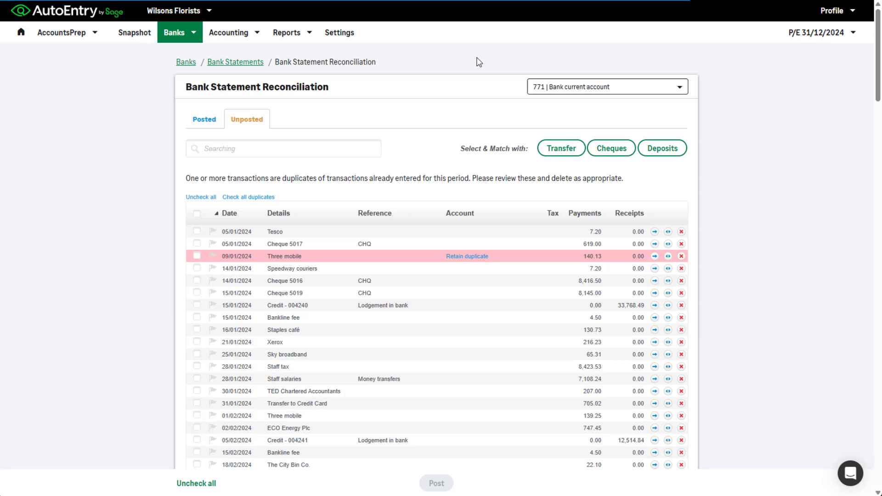
Sort the unposted transactions by details and assign all five Aldi lines to account 332 | Cleaning.
left_click(280, 214)
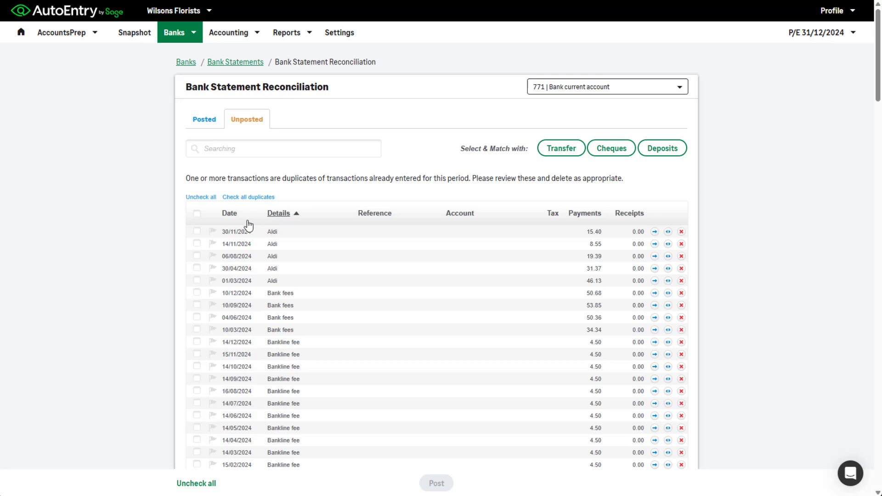
left_click(197, 231)
left_click(196, 280, "shift")
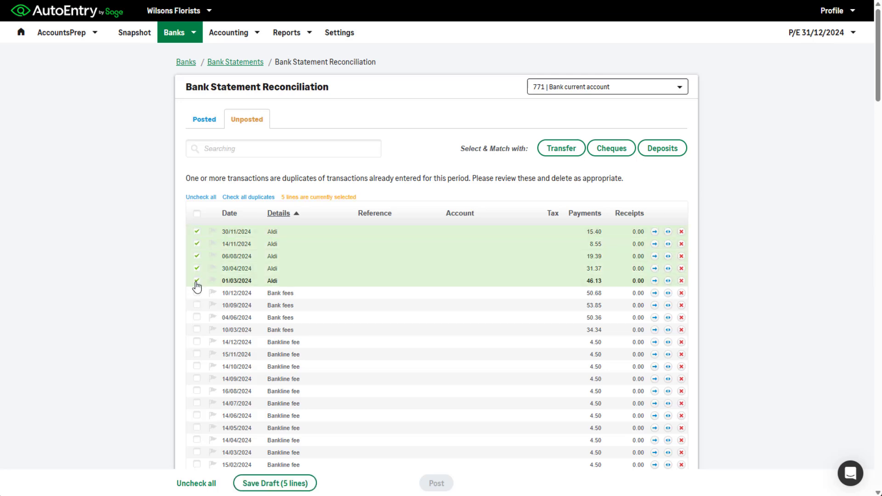
left_click(452, 257)
type("cleaning")
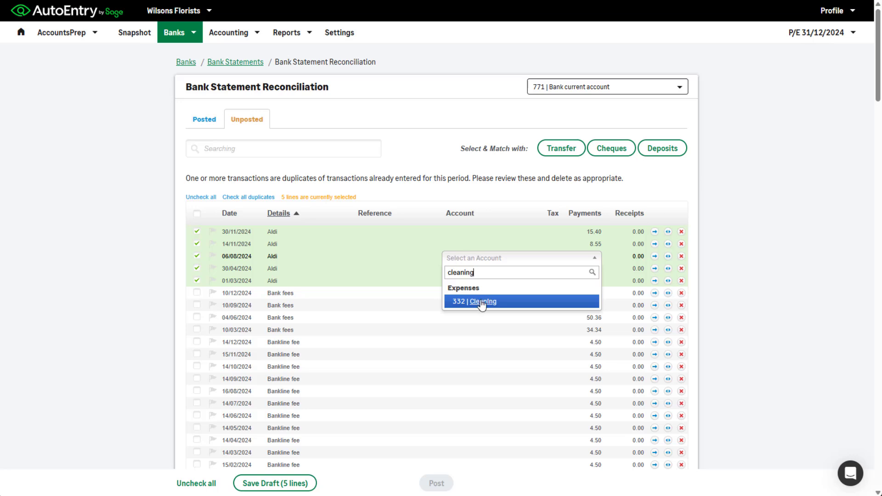
left_click(481, 302)
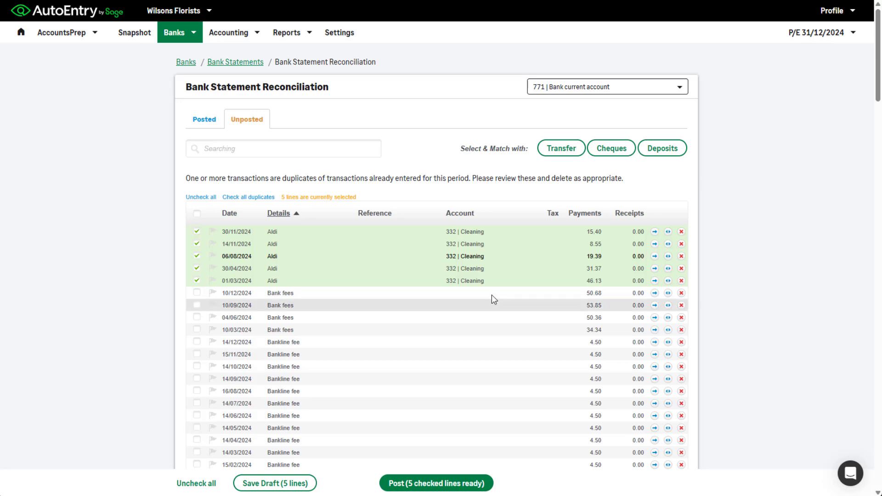
Set the tax of the checked Aldi lines to 0% and post them.
left_click(554, 245)
left_click(561, 309)
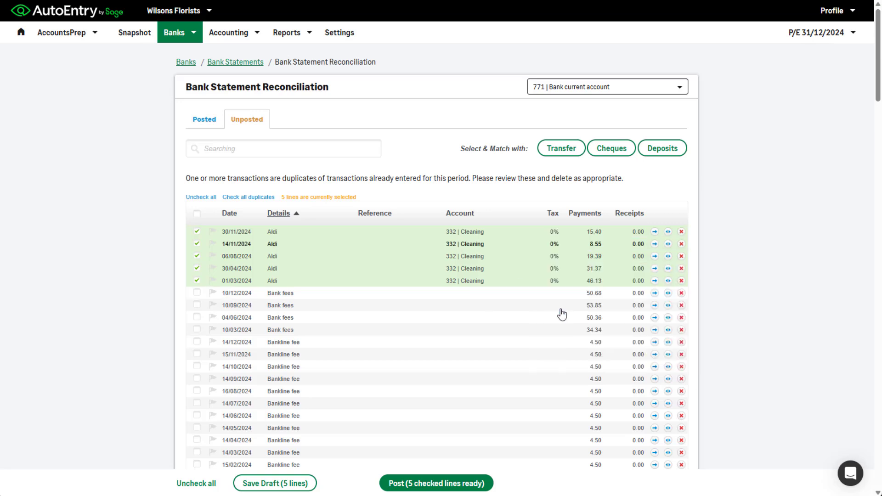
left_click(449, 483)
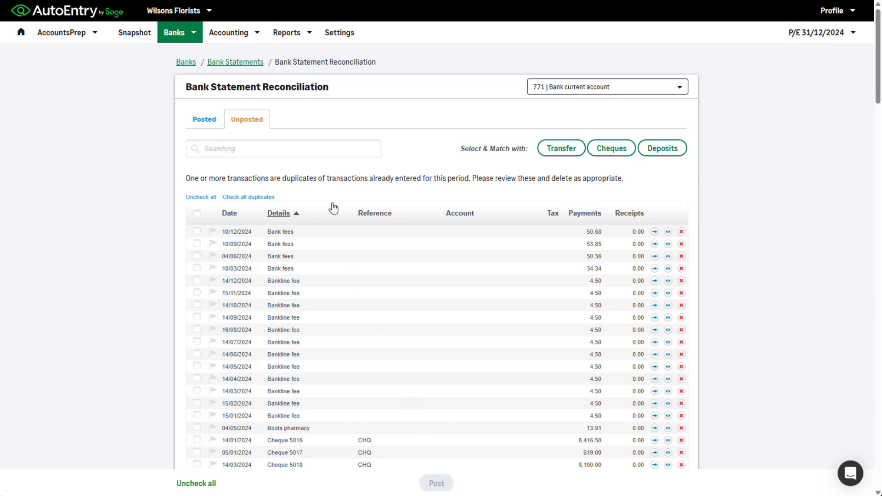
Filter the unposted transactions by "bank fees", assign all matching lines to account 371 | Bank fees and post them.
left_click(316, 142)
type("bank fees")
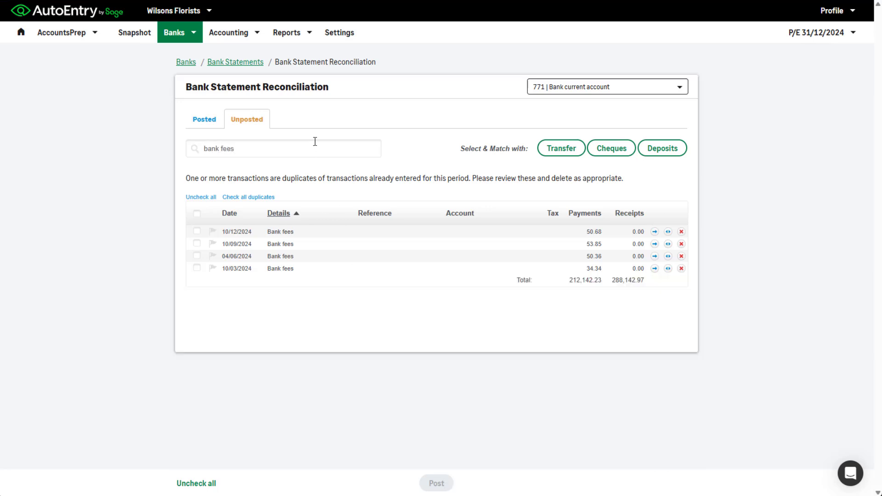
left_click(196, 214)
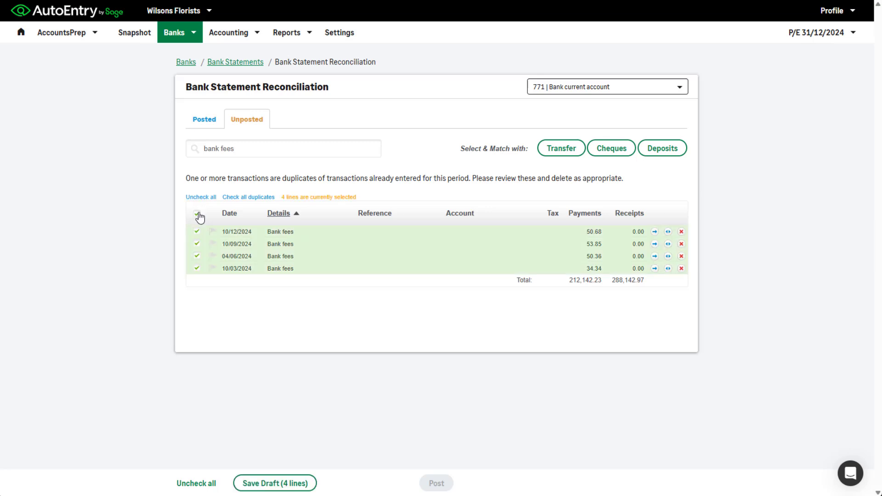
left_click(453, 242)
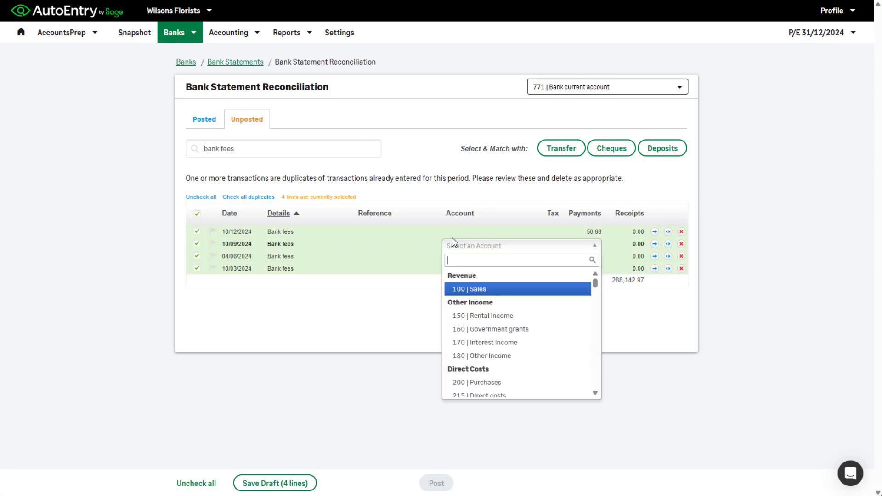
type("bank fees")
left_click(473, 292)
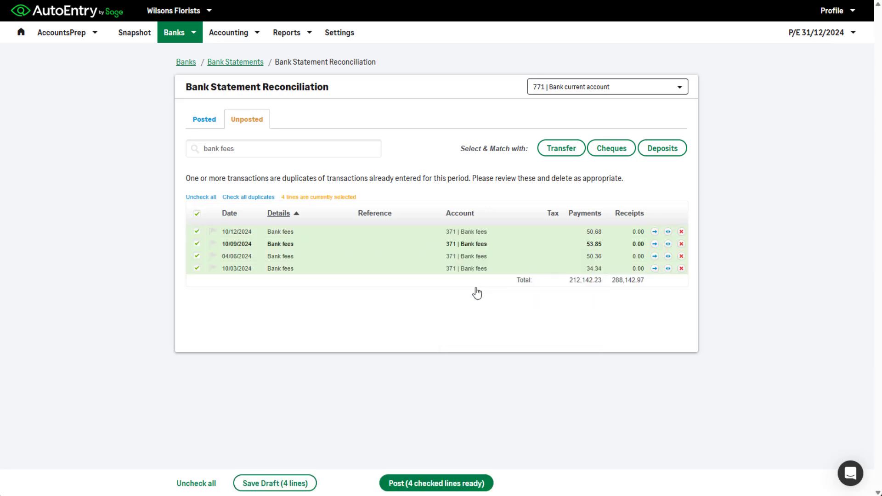
left_click(443, 483)
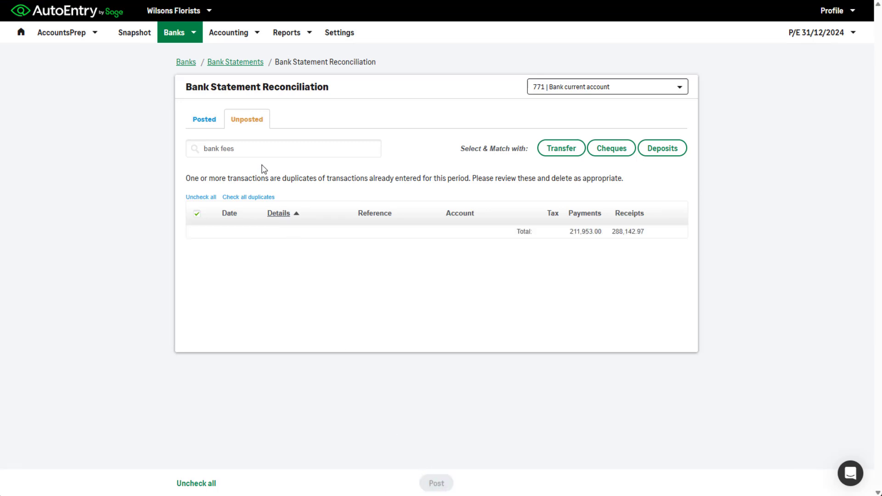
Clear the "bank fees" filter and flag the Boots pharmacy line dated 04/05/2024.
left_click_drag(235, 148, 202, 148)
key("BackSpace")
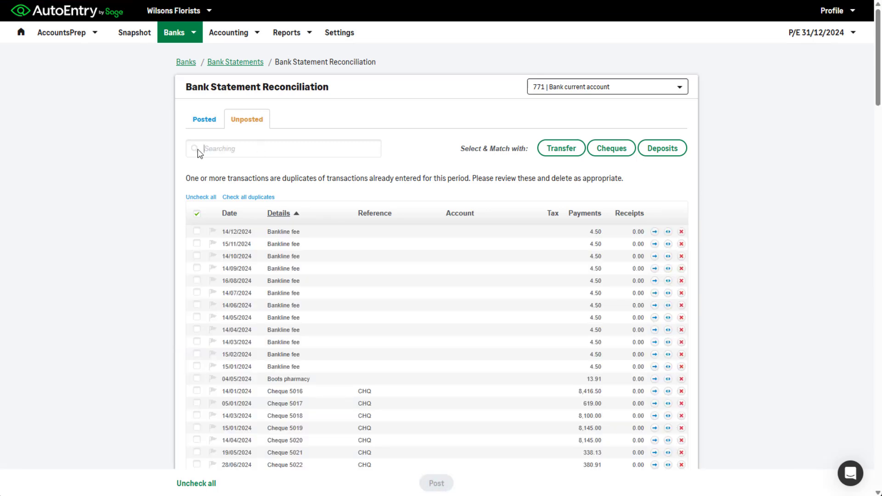
left_click(211, 379)
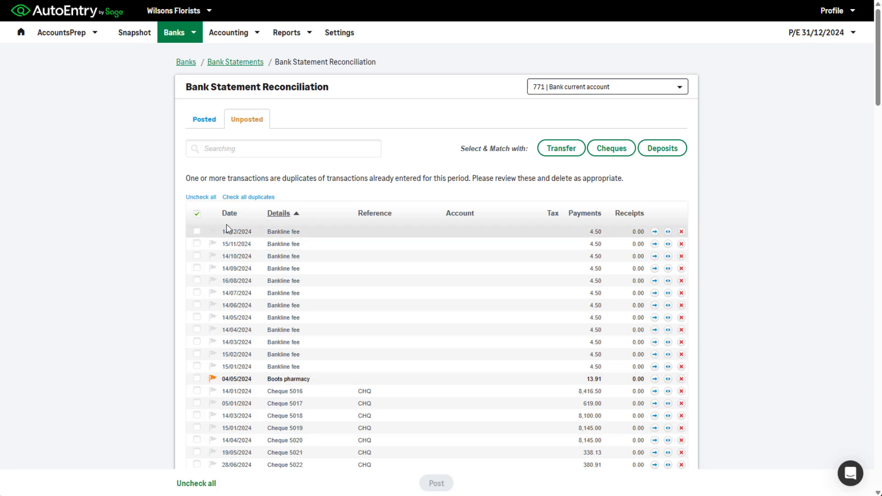
Filter the unposted transactions by "transfer" and select all matching lines.
left_click(235, 151)
type("transfer")
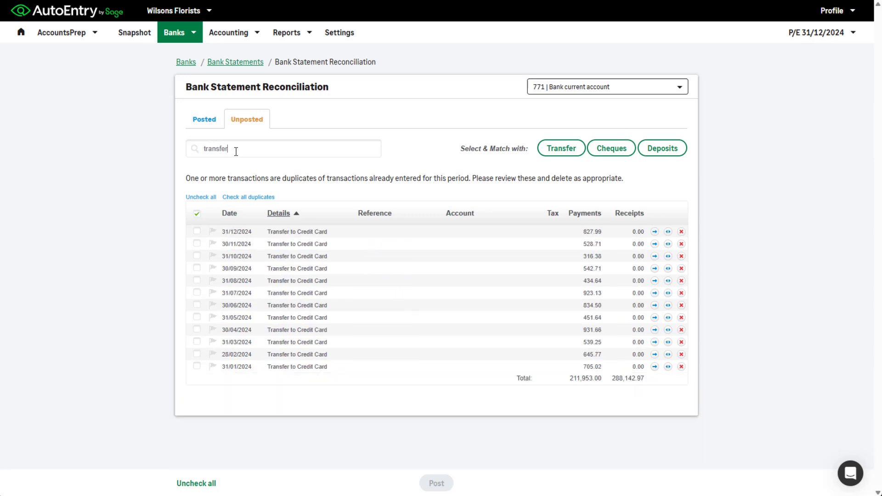
left_click(198, 214)
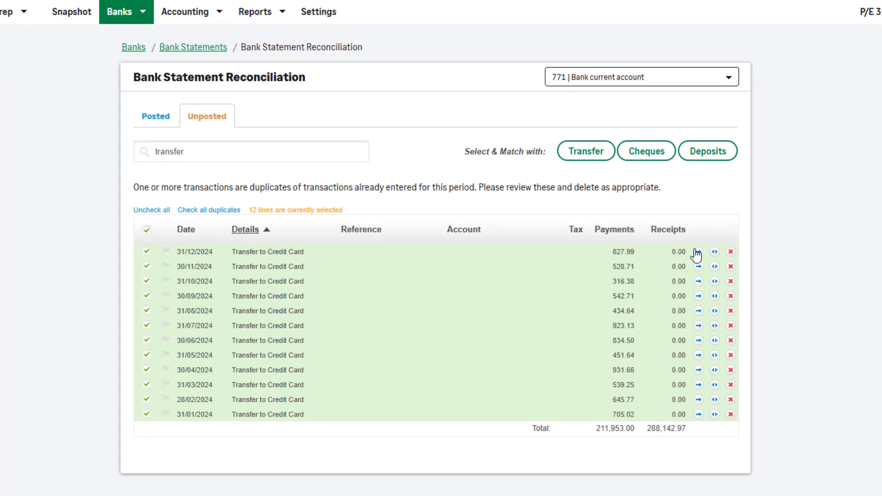
Record the 31/12/2024 Transfer to Credit Card line as a transfer with 777 | Bank deposit account without matching, and post it.
left_click(655, 231)
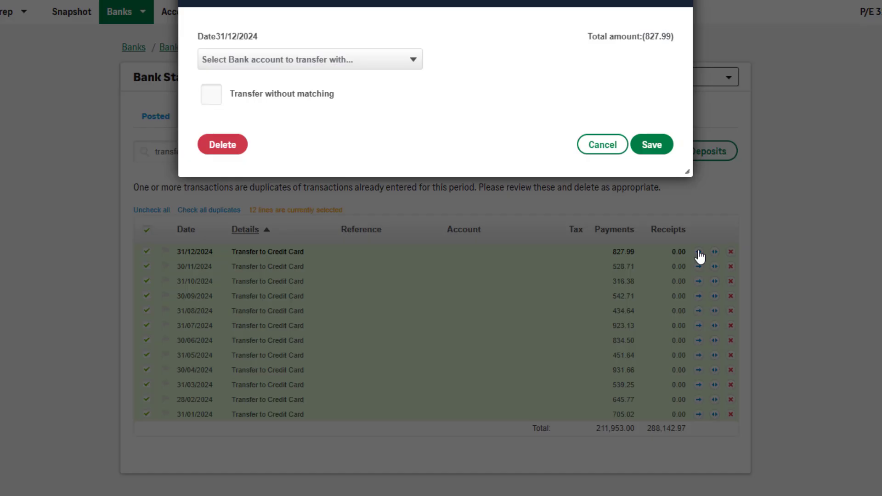
left_click(367, 59)
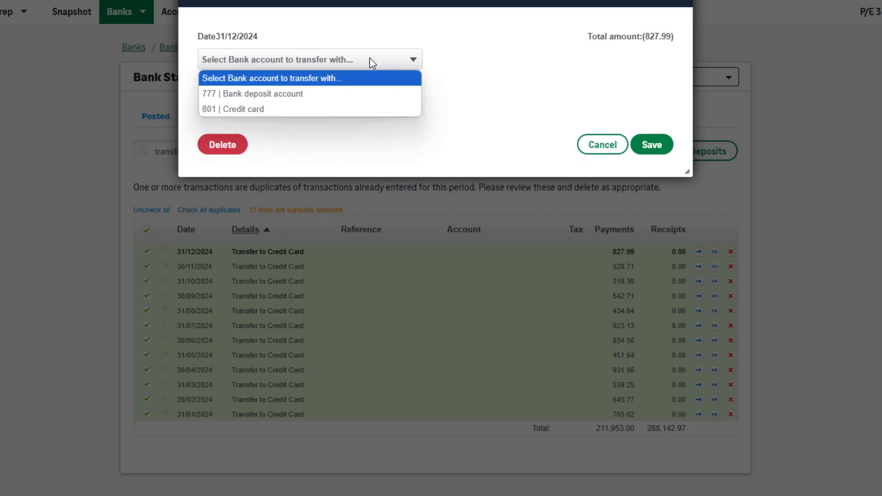
left_click(352, 95)
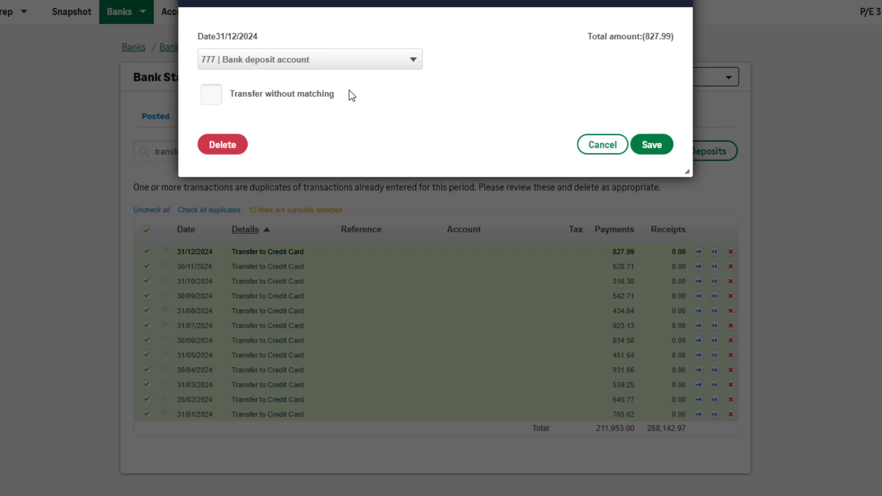
left_click(214, 98)
left_click(652, 144)
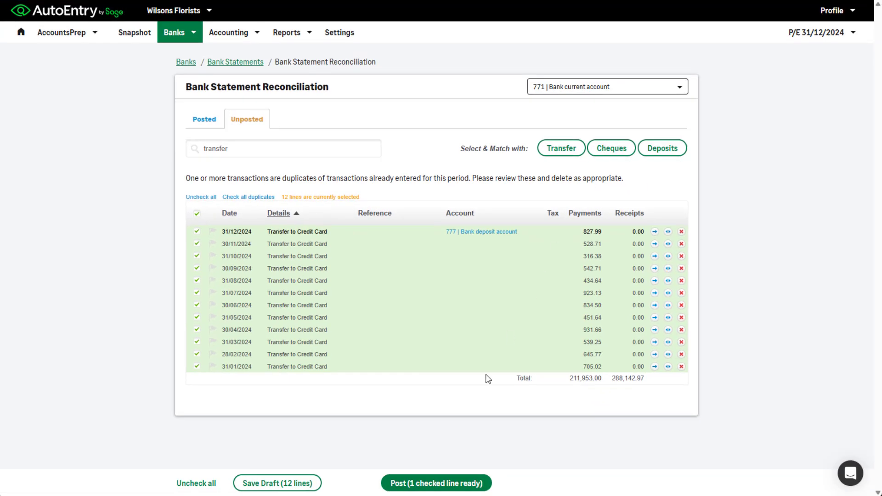
left_click(437, 483)
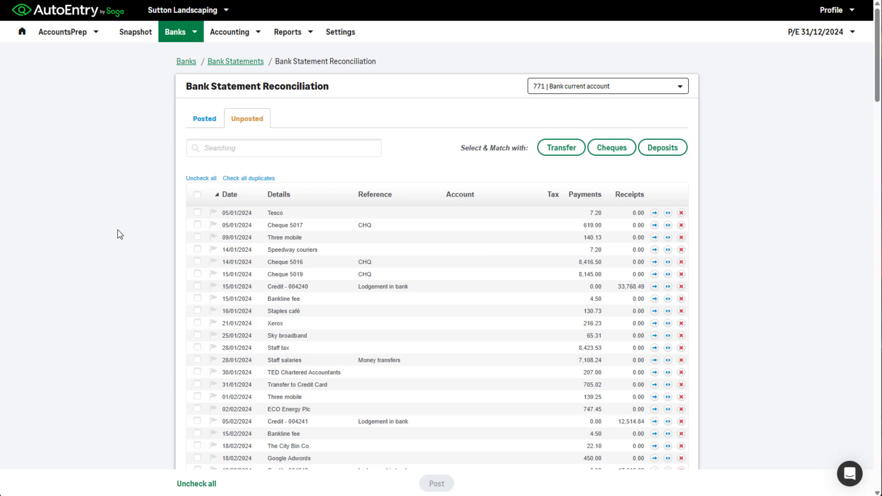
Filter the unposted transactions by "hartl" and start splitting the 30/04/2024 Hartley Hardware payment, assigning its first split line to 200 | Purchases.
left_click(215, 153)
type("hartl")
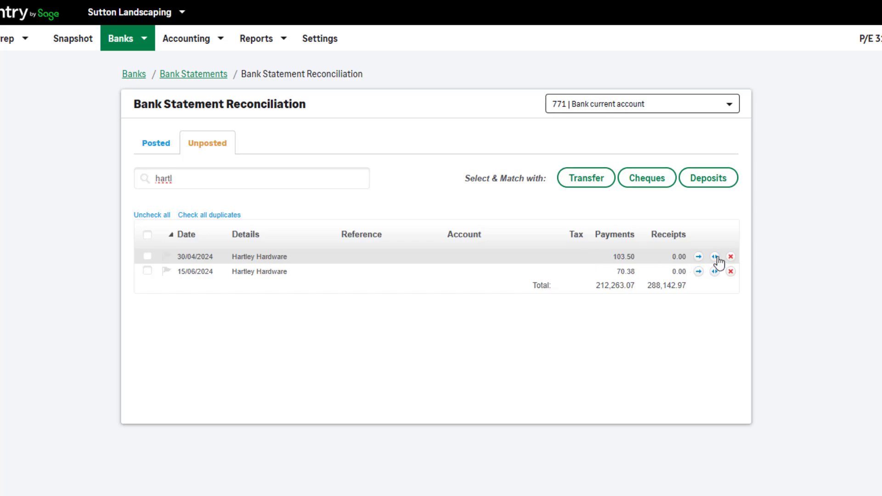
left_click(716, 256)
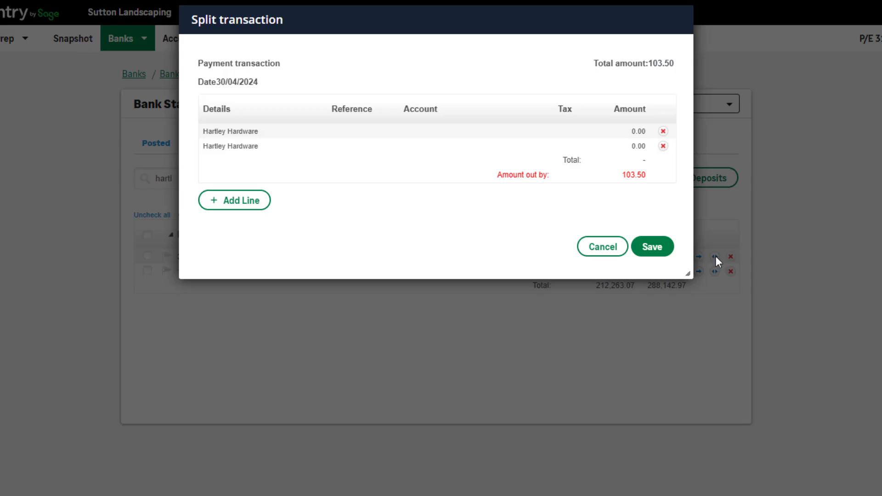
left_click(511, 132)
type("purch")
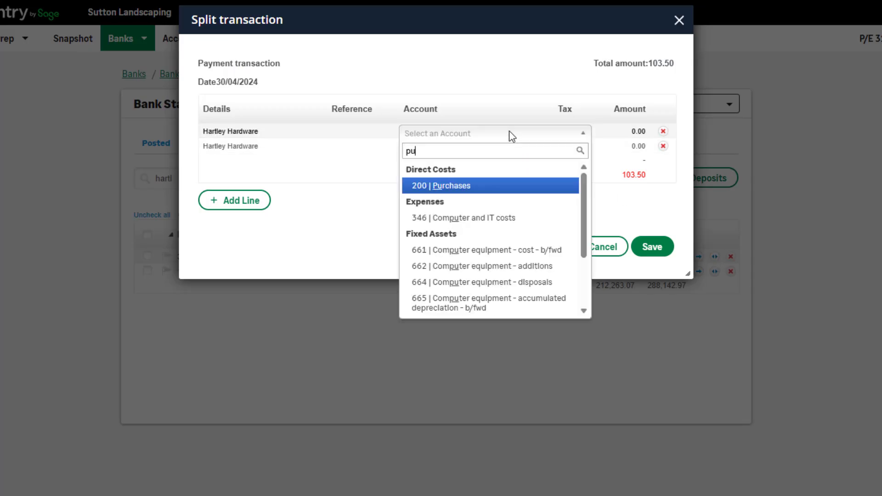
left_click(481, 185)
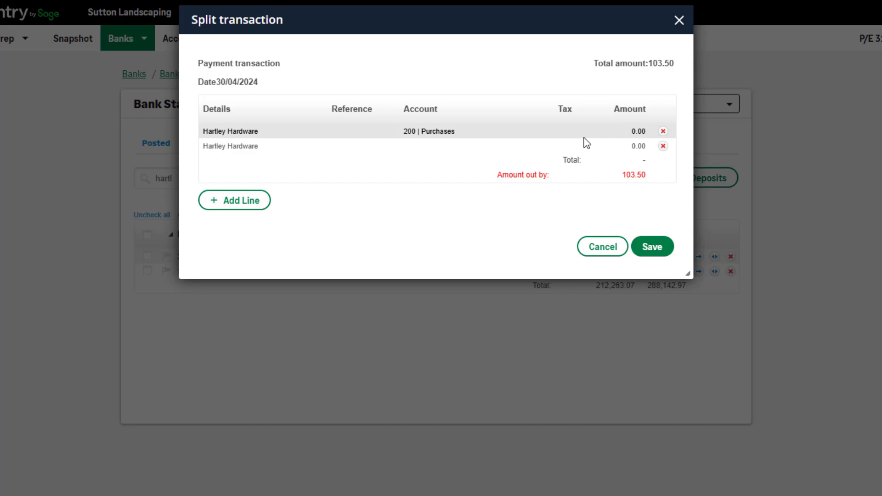
Set the Purchases split to 50.00, assign 53.50 to 215 | Direct costs on the second line, and save the split.
left_click(633, 131)
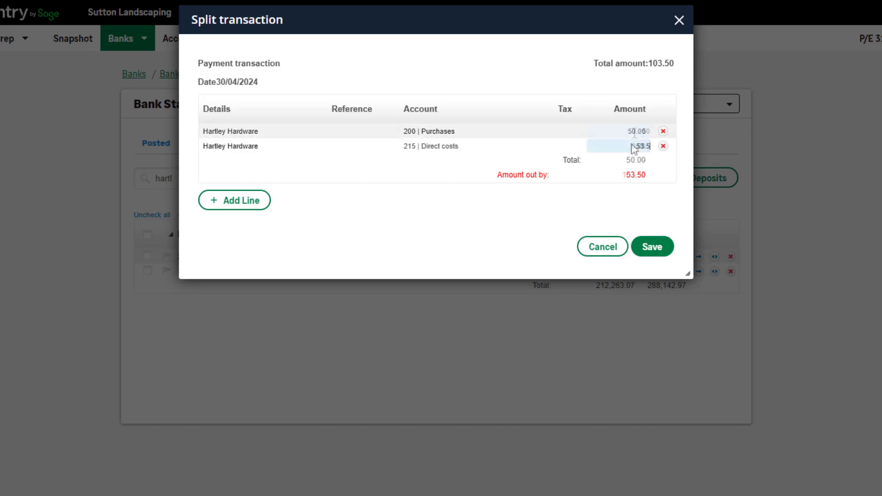
left_click(600, 197)
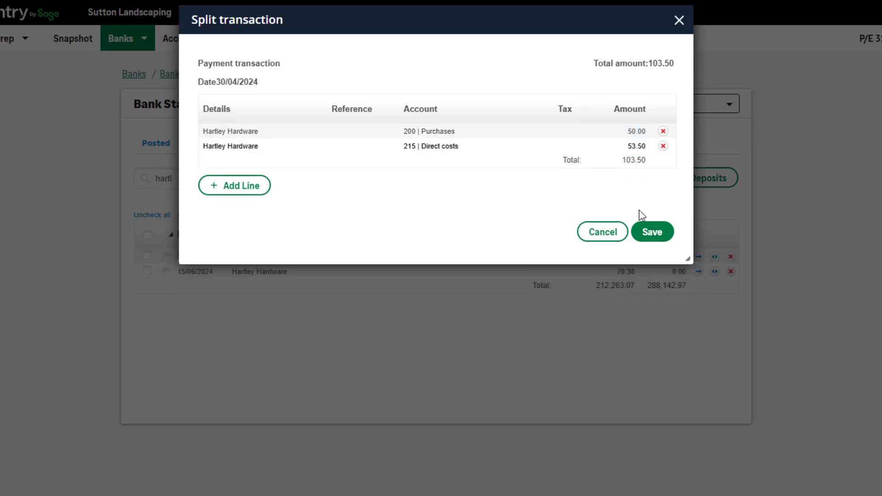
left_click(650, 230)
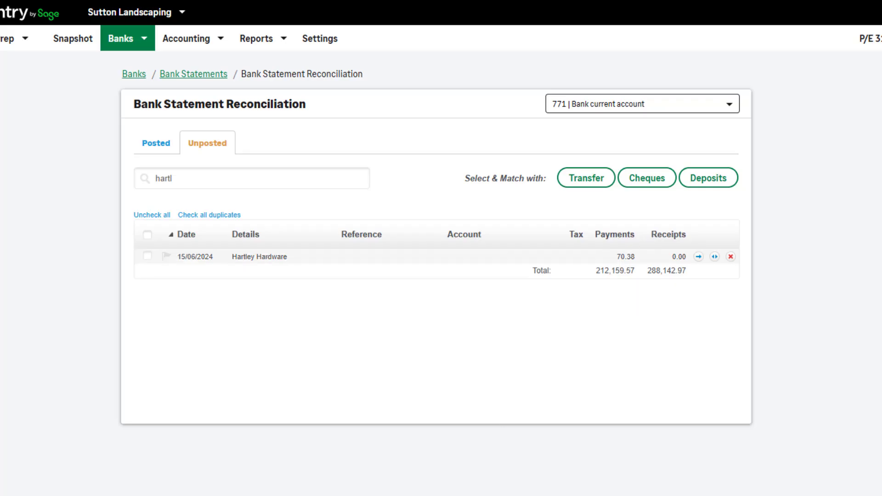
Replace the "hartl" filter with "cheque" and select all matching unposted lines.
left_click(197, 173)
key("BackSpace")
key("BackSpace")
key("BackSpace")
key("BackSpace")
key("BackSpace")
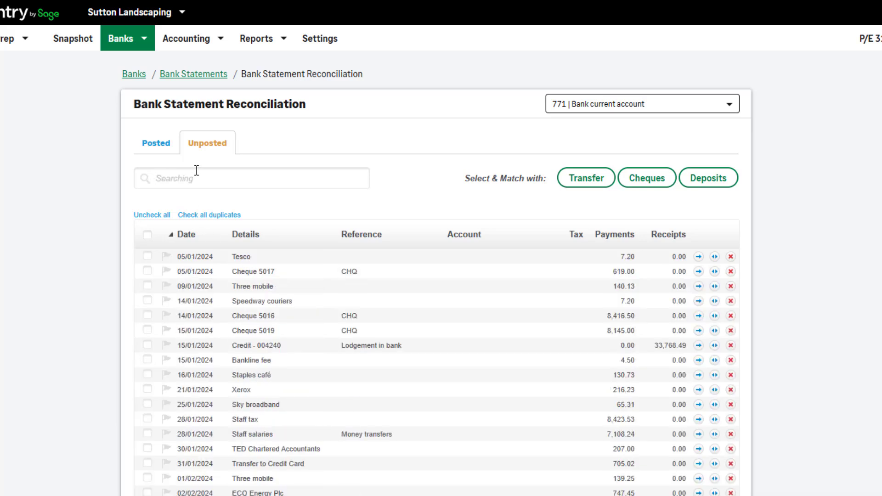
left_click(138, 43)
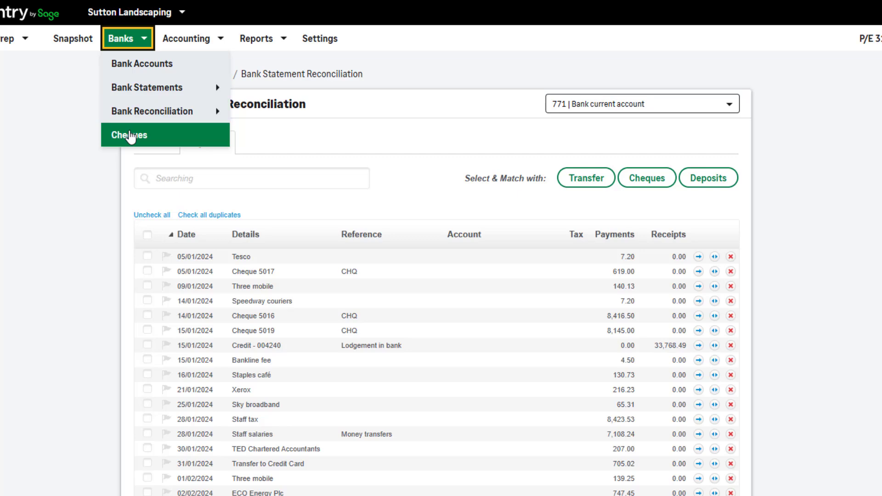
left_click(163, 175)
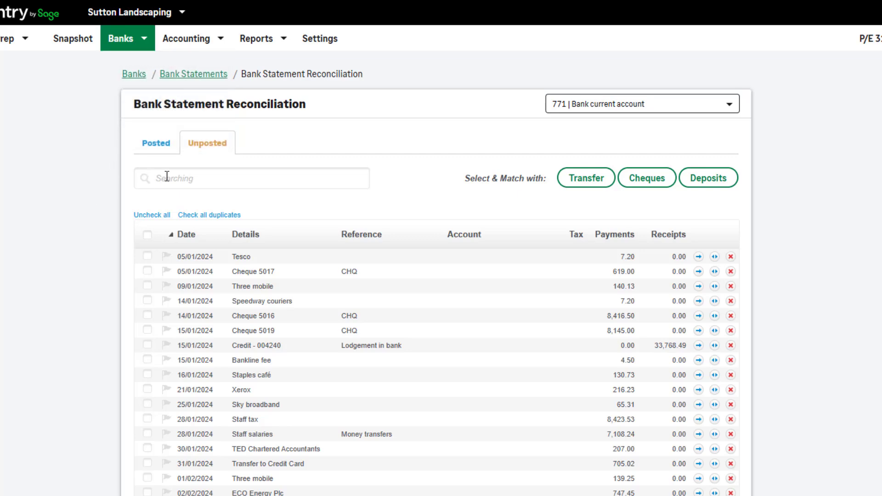
type("chq")
type("que")
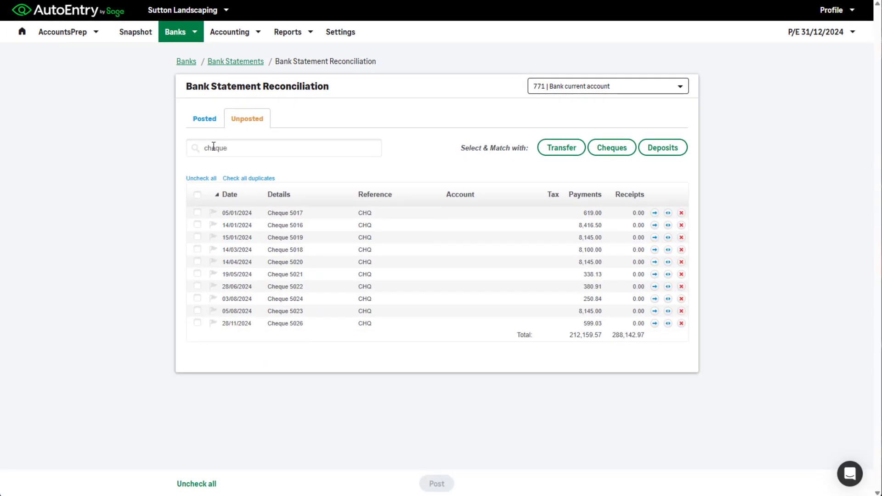
left_click(197, 194)
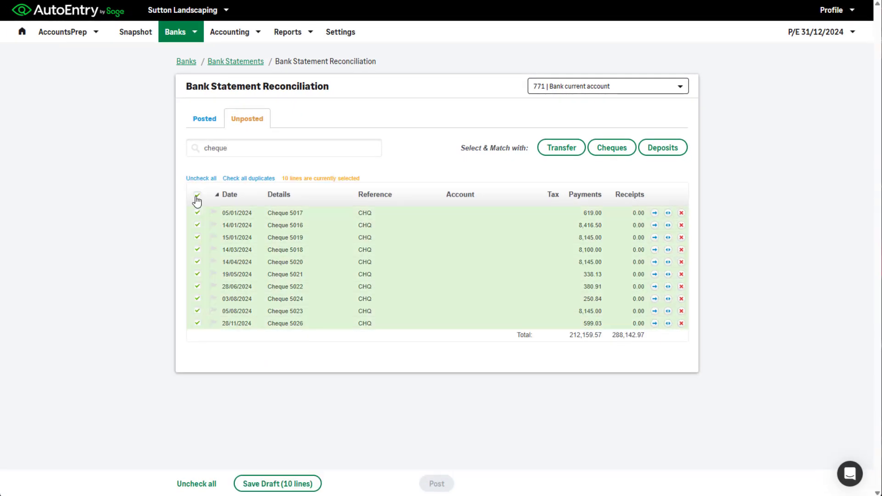
Match the selected lines with the recorded cheques, save the matching and post the matched lines.
left_click(604, 151)
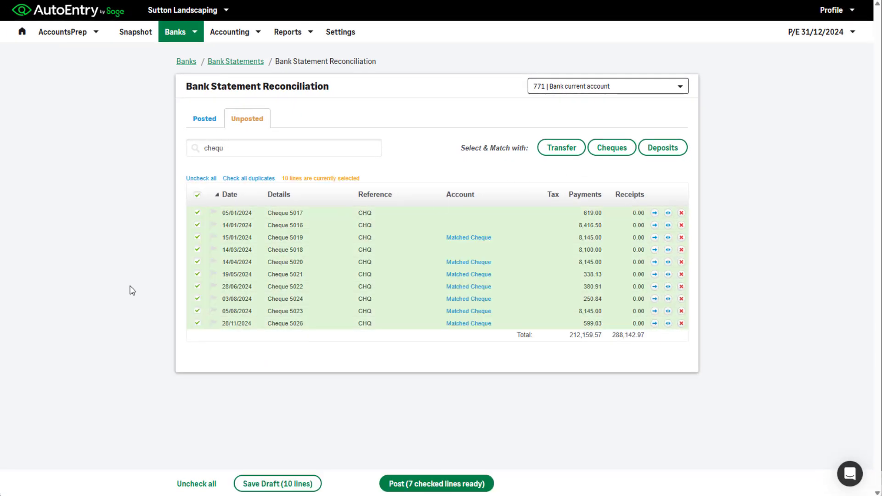
left_click(608, 153)
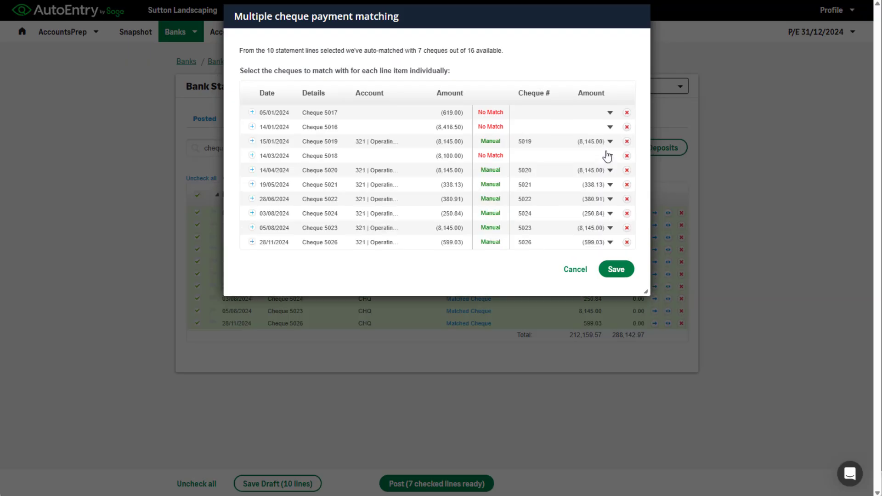
left_click(615, 271)
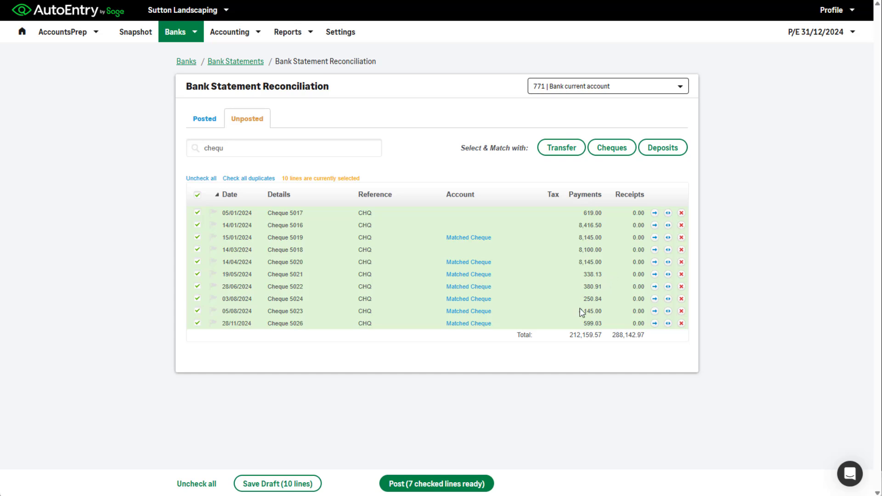
left_click(449, 488)
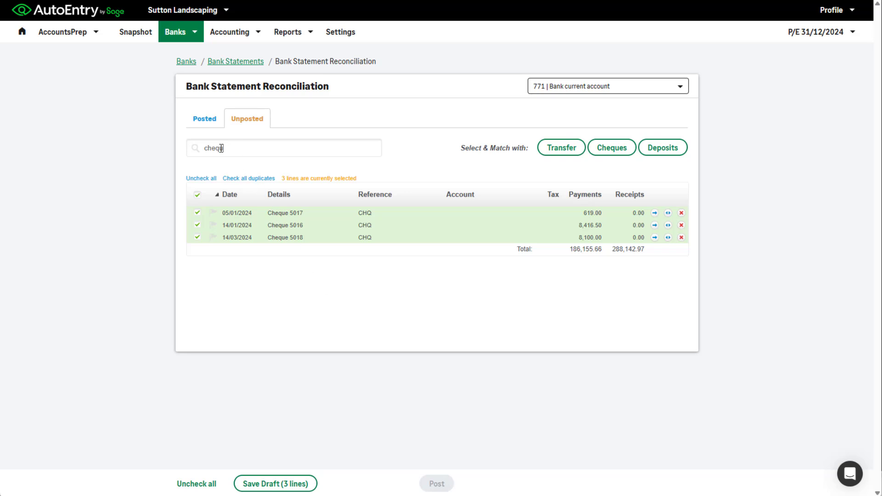
Clear the cheque filter and uncheck all remaining selected lines.
left_click_drag(224, 148, 194, 151)
key("BackSpace")
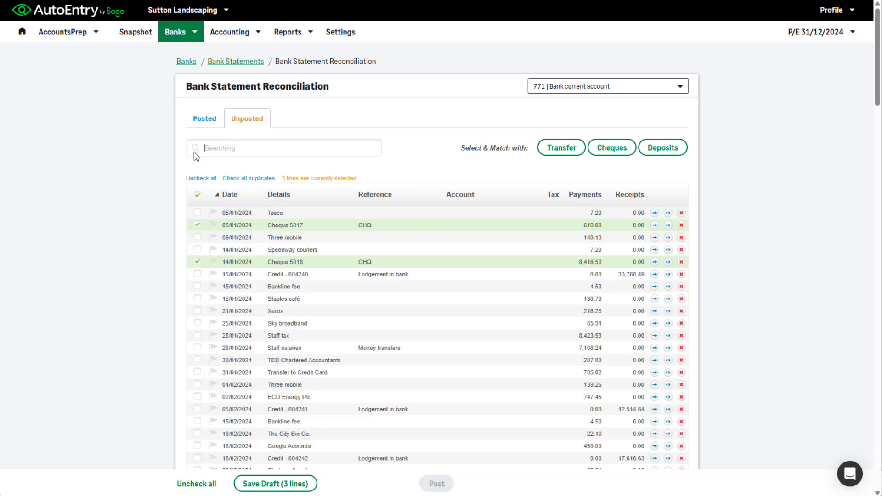
left_click(203, 179)
Open the journal import page and add the file JournalTemplateDebitCredit.csv for upload.
left_click(244, 35)
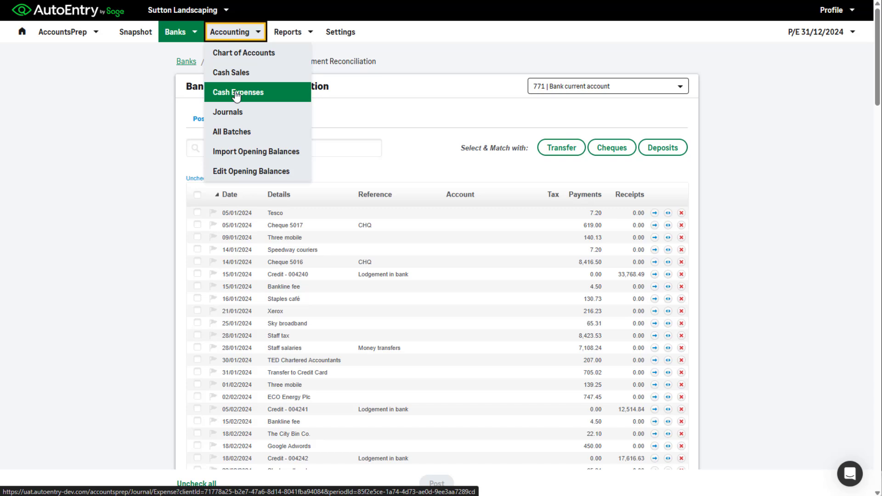
left_click(235, 113)
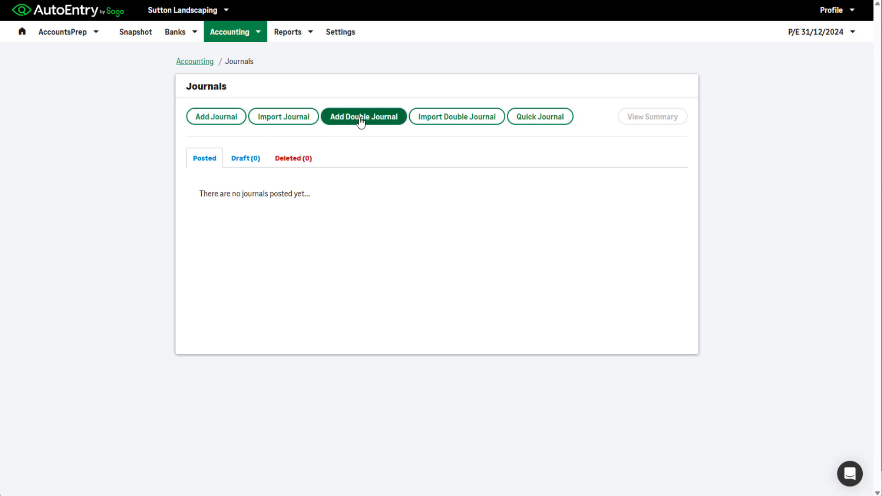
left_click(289, 121)
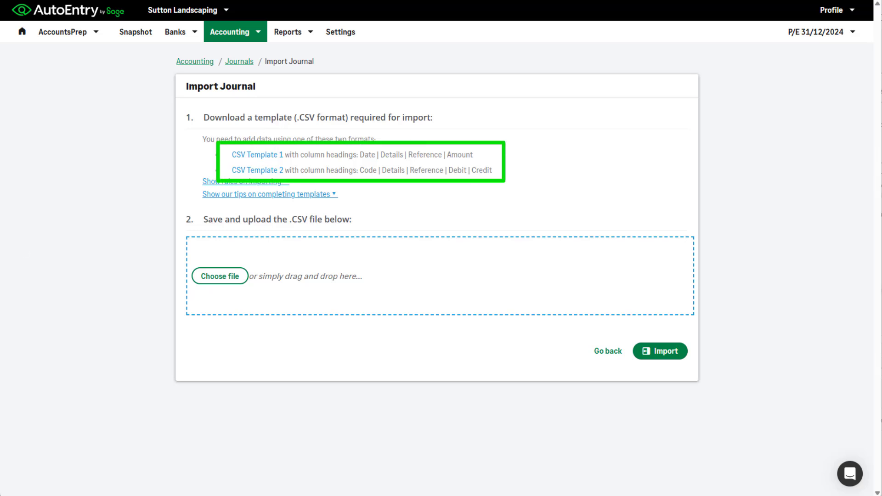
left_click_drag(9, 475, 373, 379)
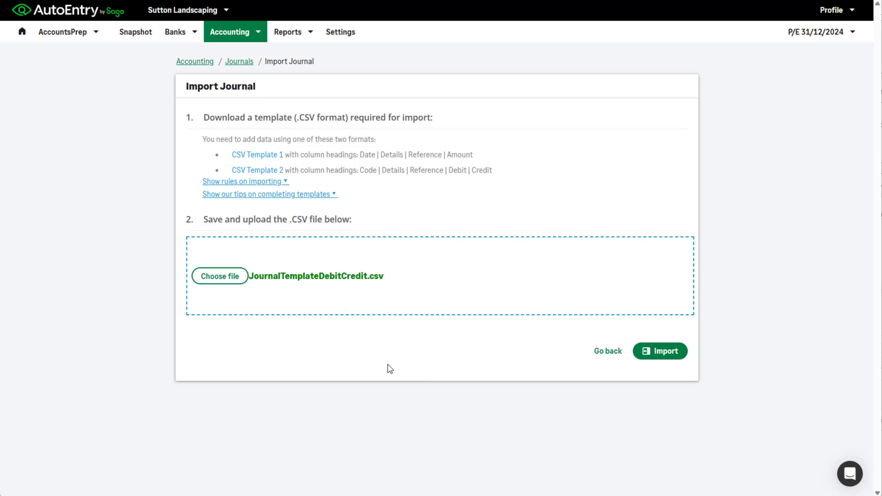
Import the journal file and post the journal with the description "Depreciation April".
left_click(654, 358)
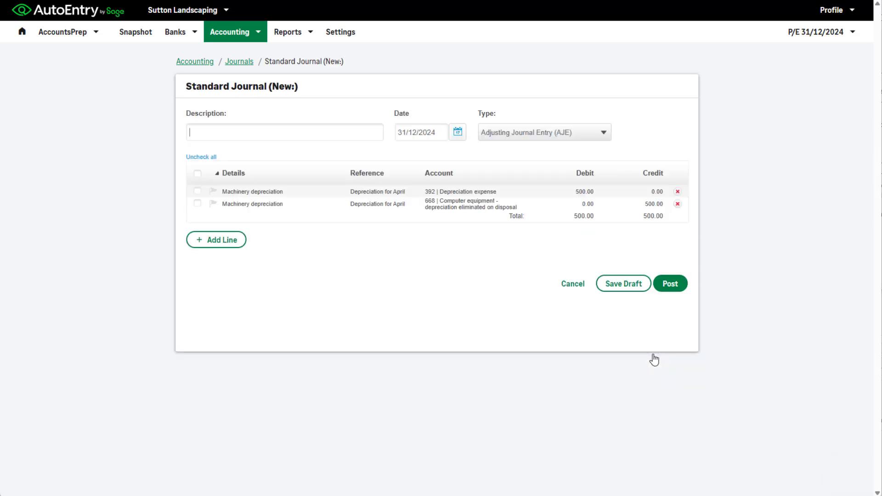
type("Depreciation April")
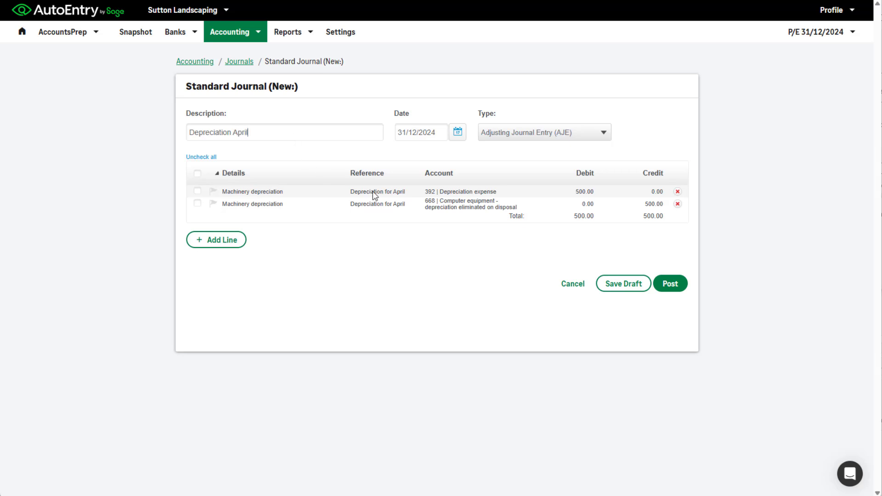
left_click(660, 277)
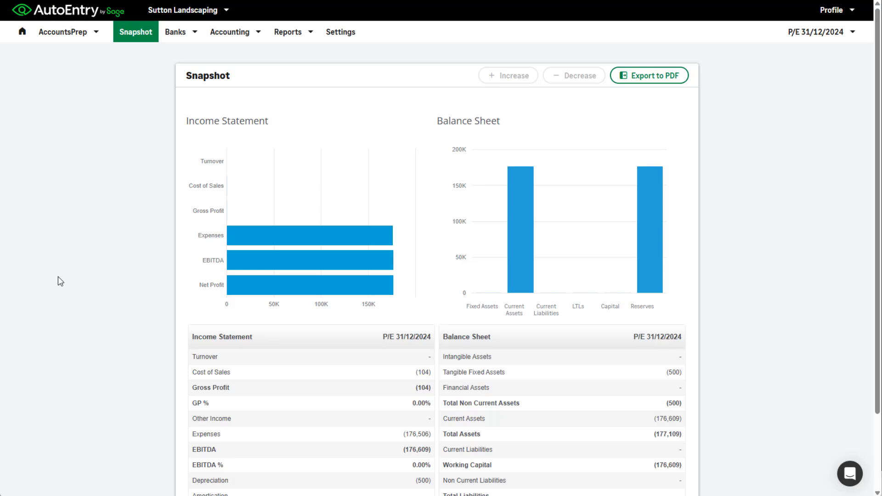
Open the Account Details report and filter it to account 301 Wages and salaries.
left_click(284, 36)
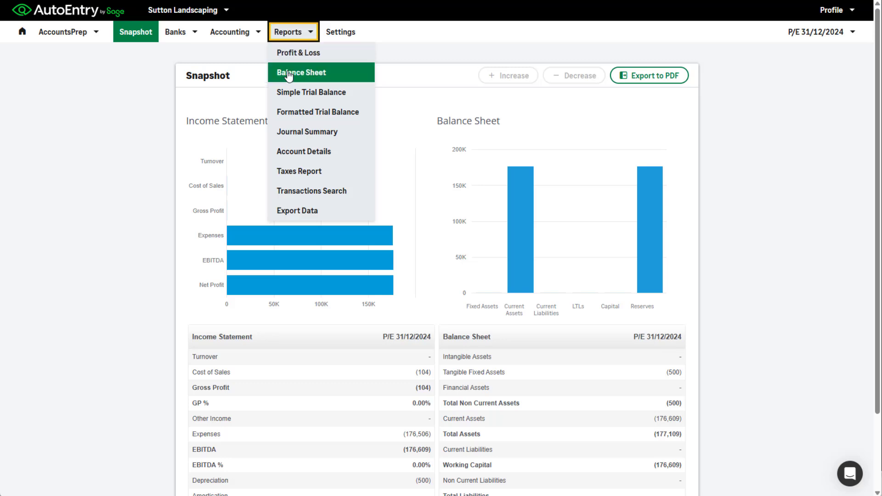
left_click(306, 152)
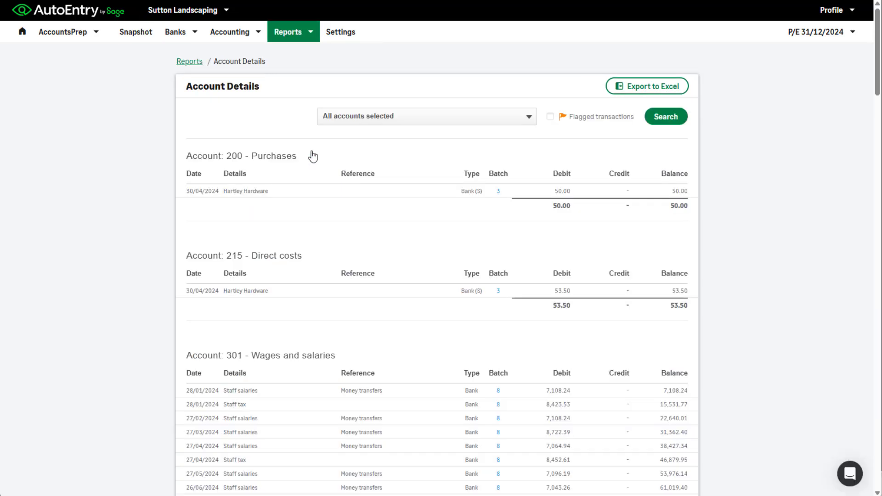
left_click(366, 120)
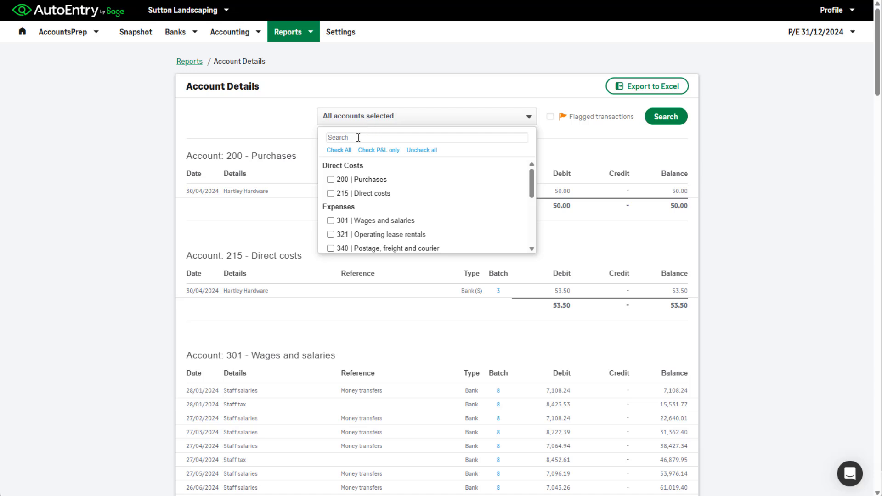
type("wag")
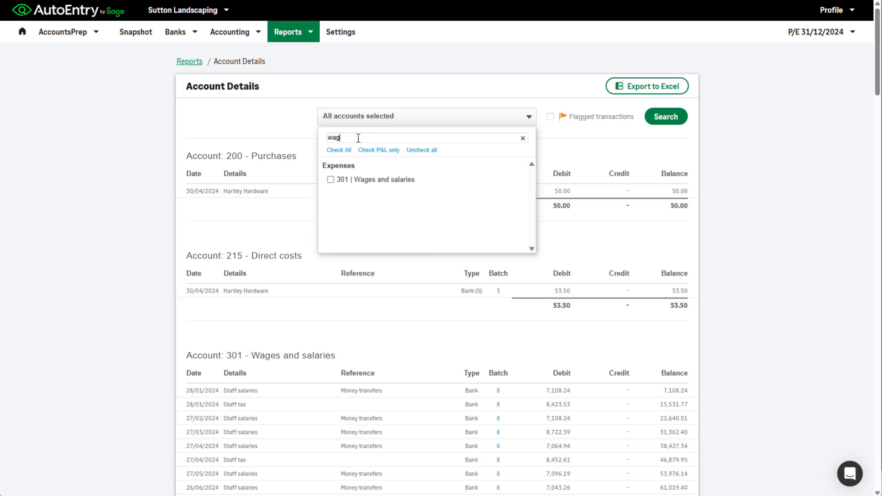
type("es")
left_click(337, 180)
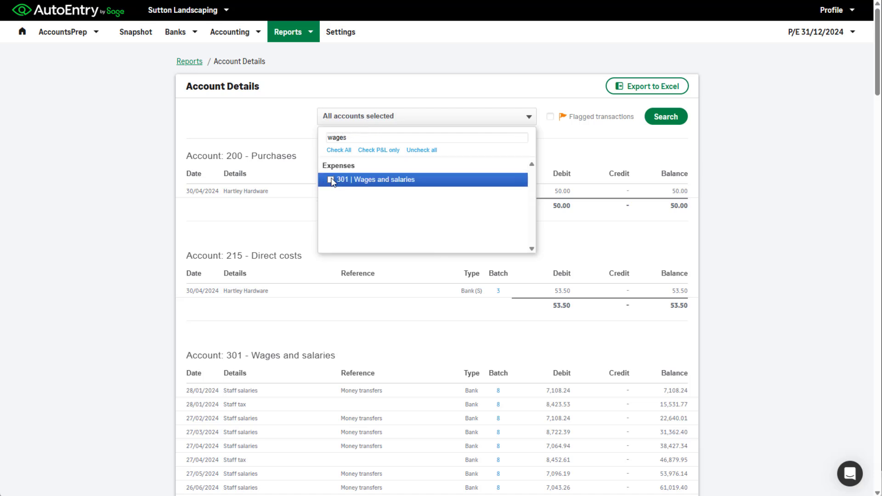
left_click(660, 121)
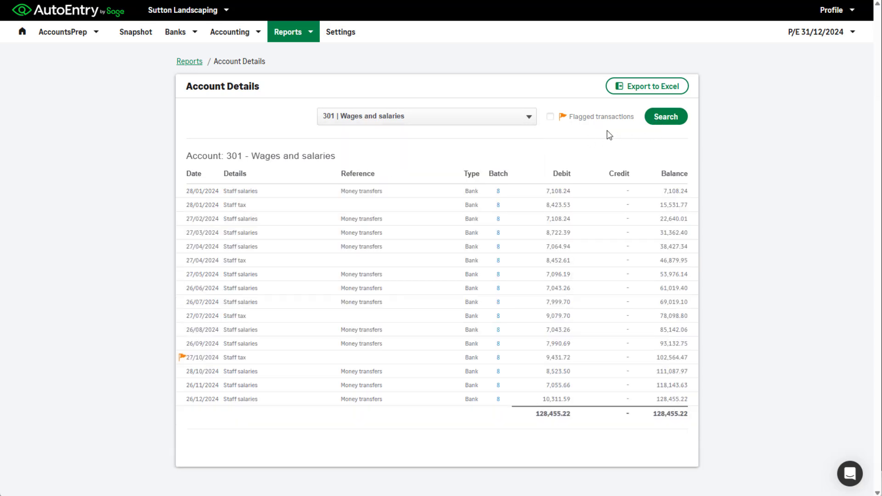
left_click(659, 121)
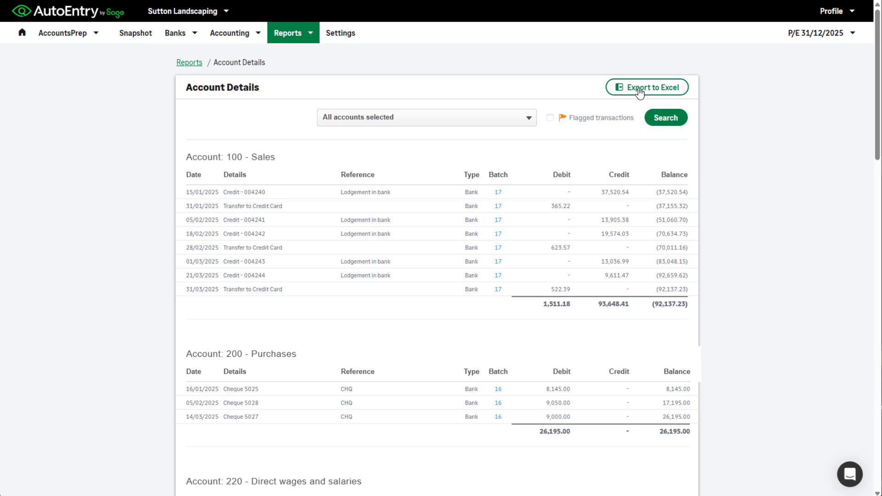
Open the Profit & Loss report and save its settings with the number of periods set to 2.
left_click(303, 34)
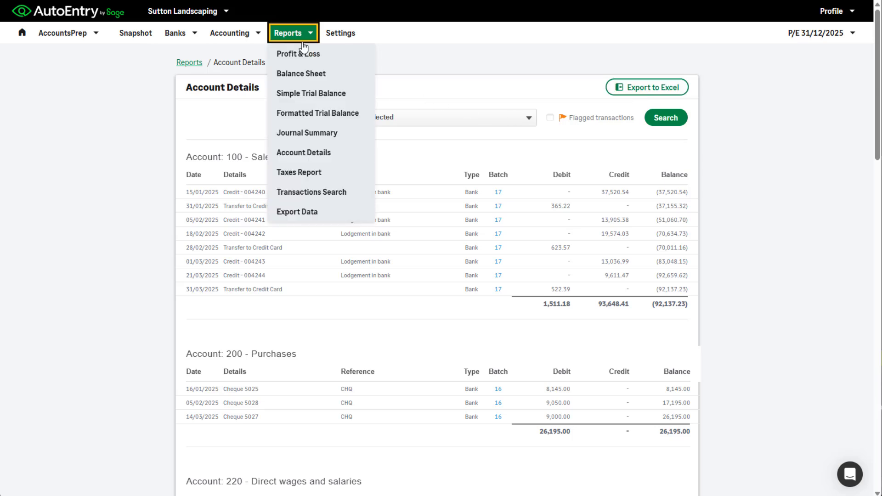
left_click(302, 52)
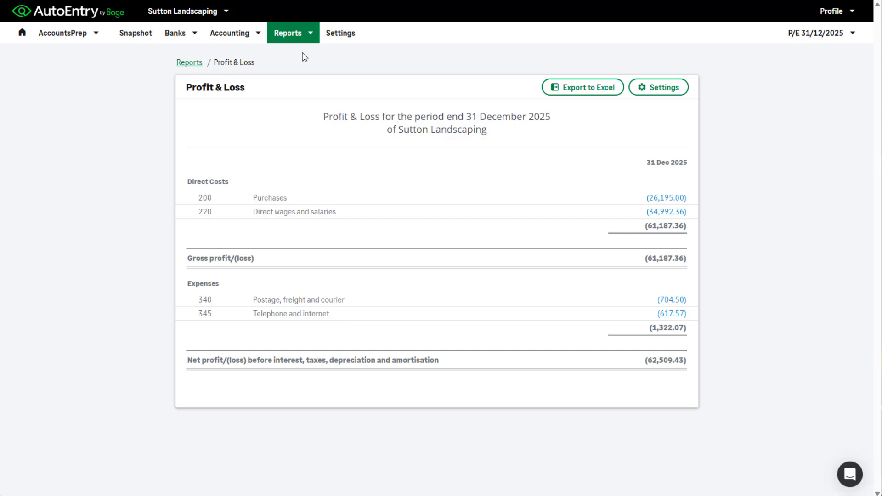
left_click(651, 91)
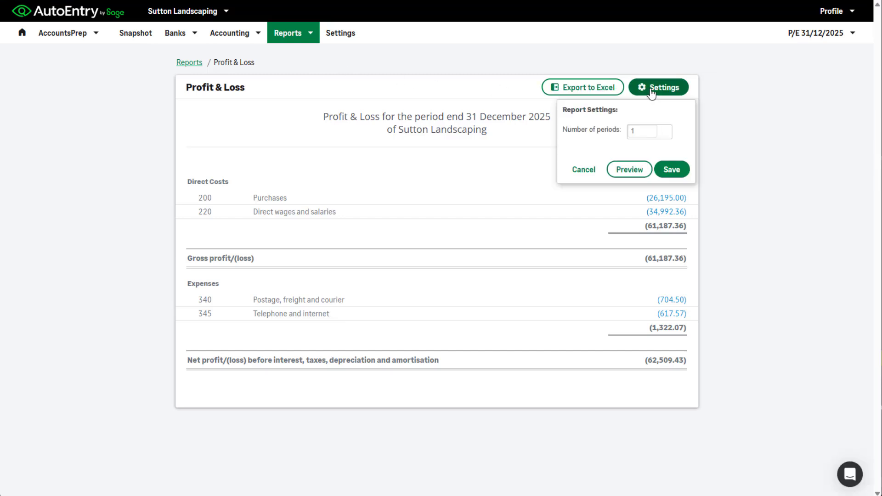
left_click(662, 128)
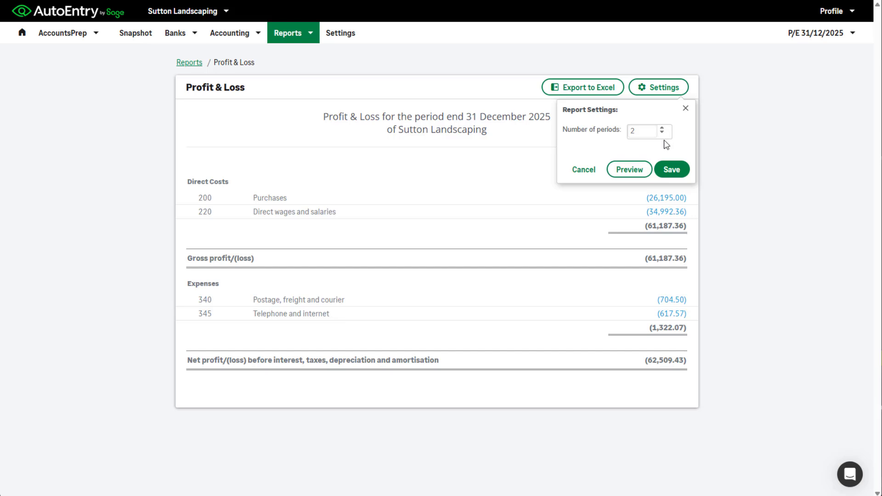
left_click(671, 170)
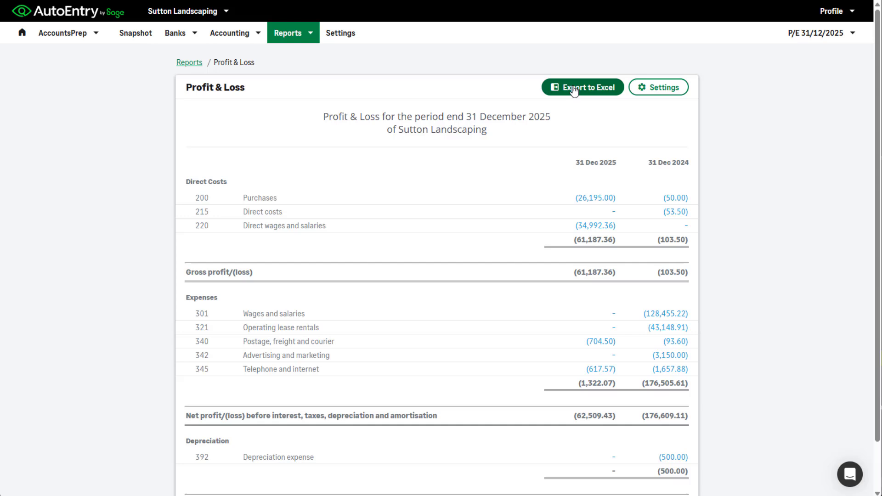
Open the data export page and export the data in Sage Accounts Production format with opening balances included.
left_click(308, 34)
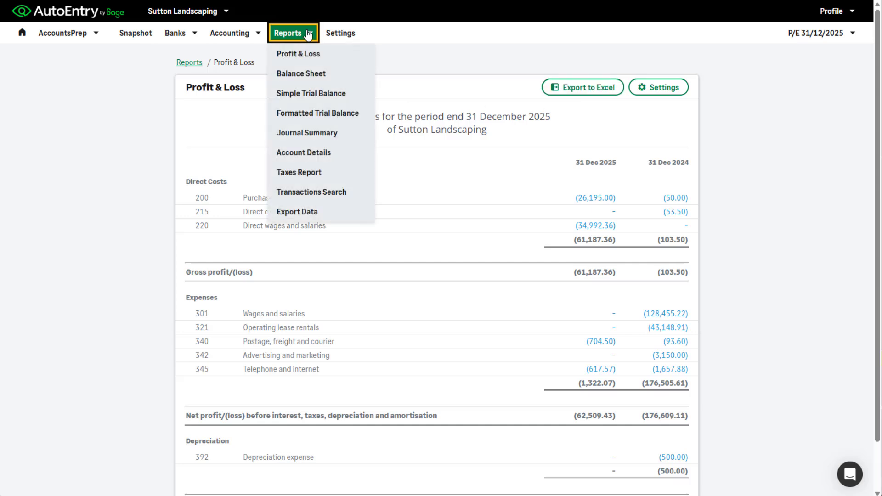
left_click(304, 217)
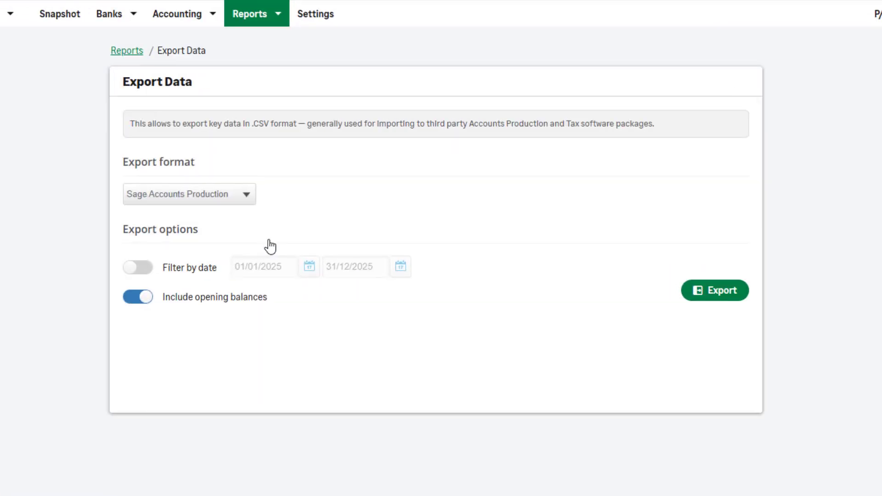
left_click(247, 195)
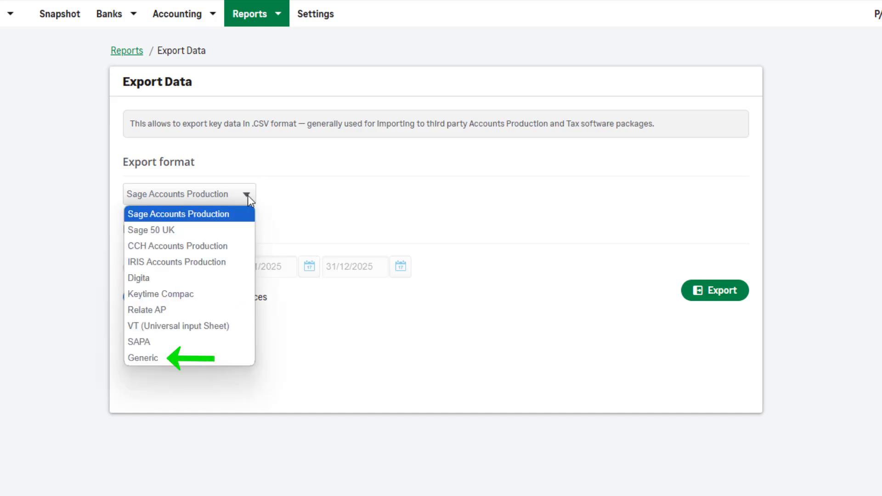
left_click(293, 194)
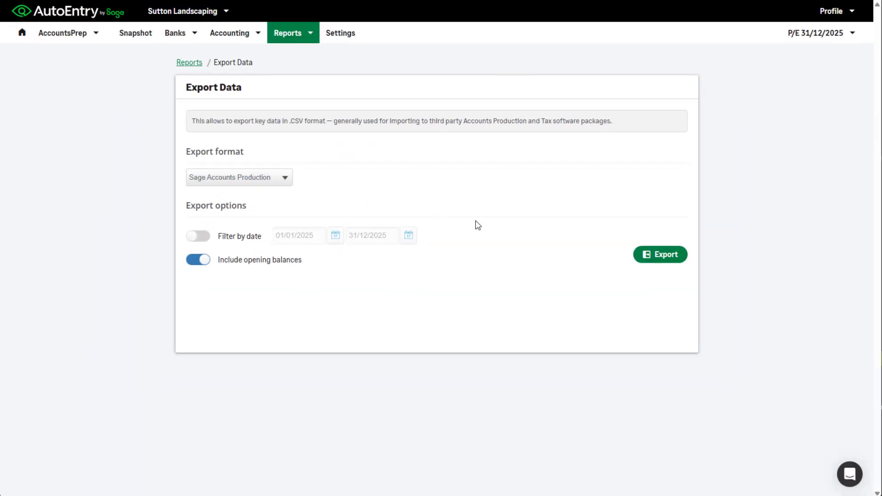
left_click(658, 256)
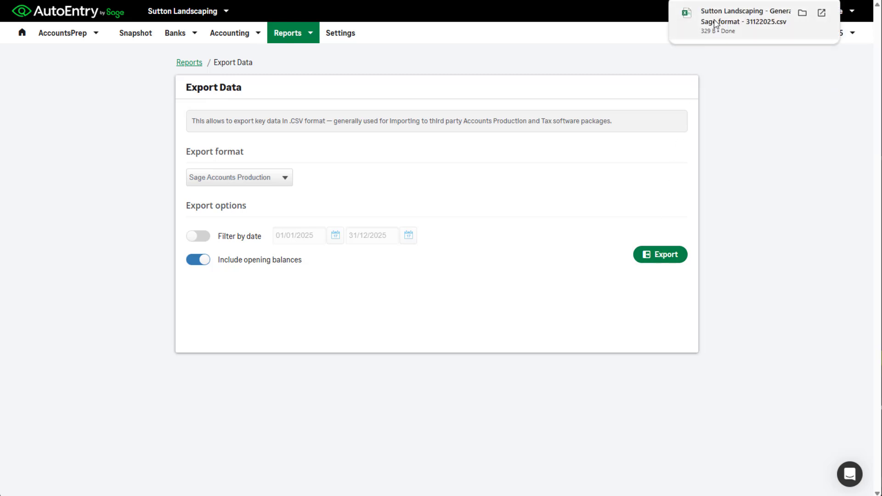
Inspect the exported general ledger CSV in Excel, close it and return to the company's Snapshot in AutoEntry.
left_click(715, 23)
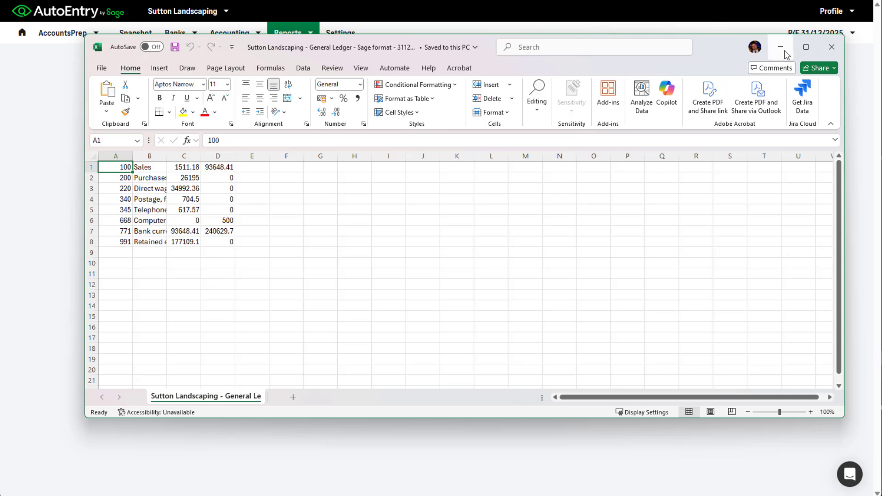
left_click(832, 47)
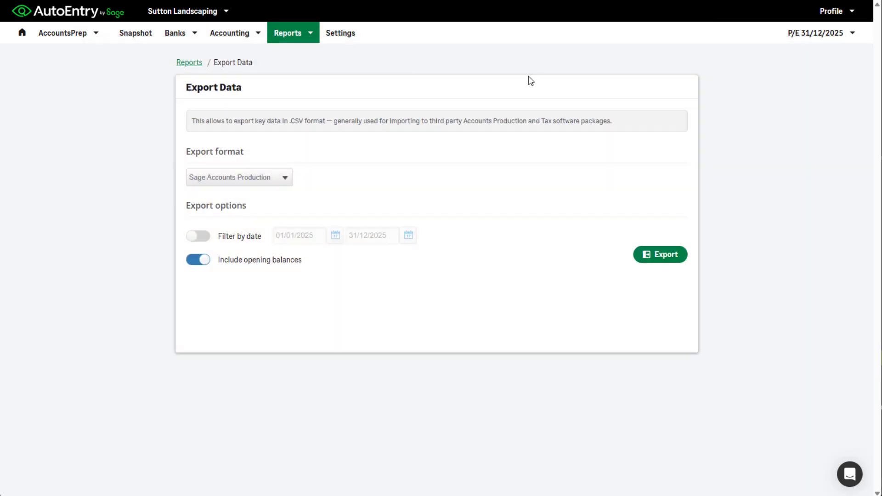
left_click(140, 36)
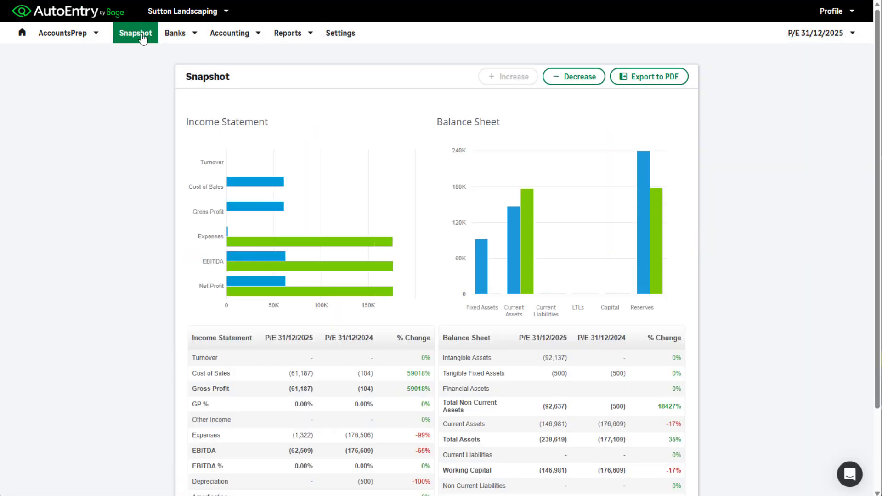